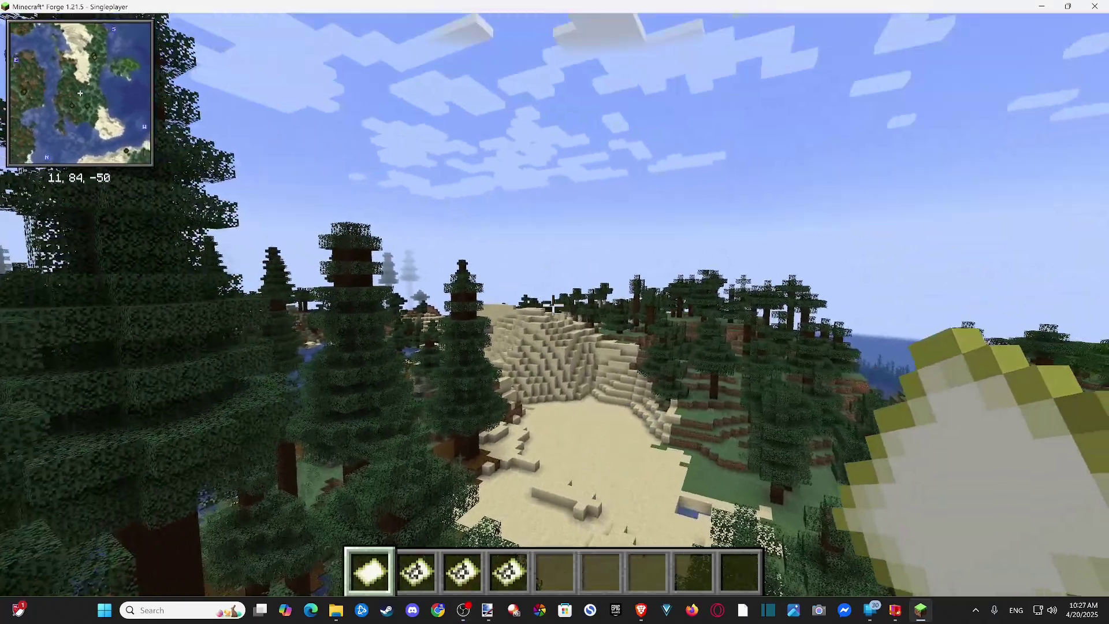
Fly over the taiga forest, river and coastline with the minimap, then open the Start menu.
key(w)
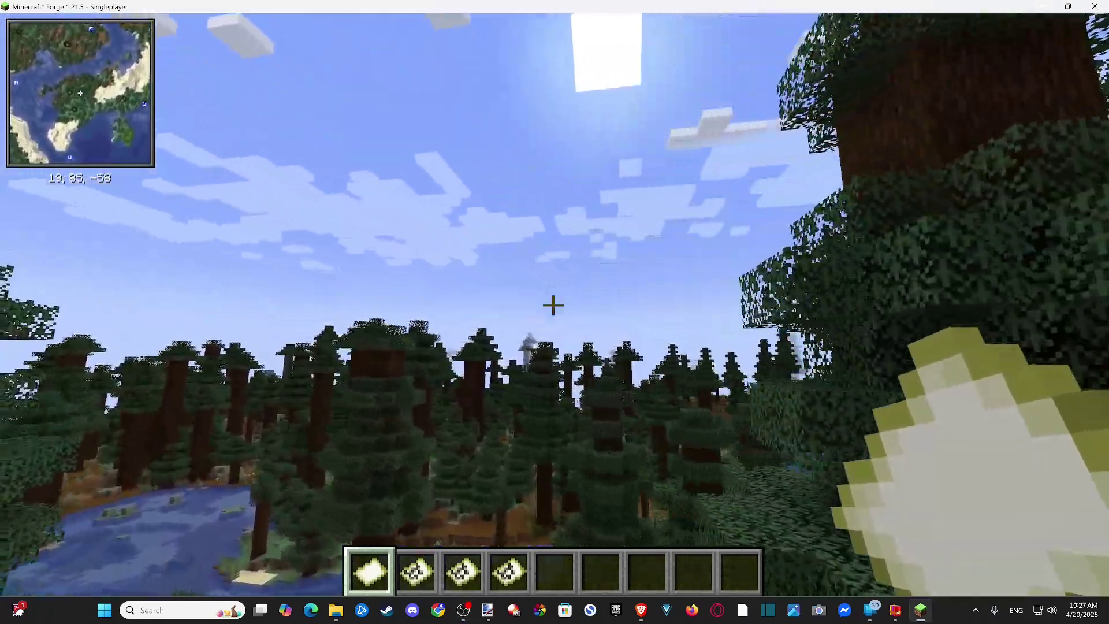
key(w)
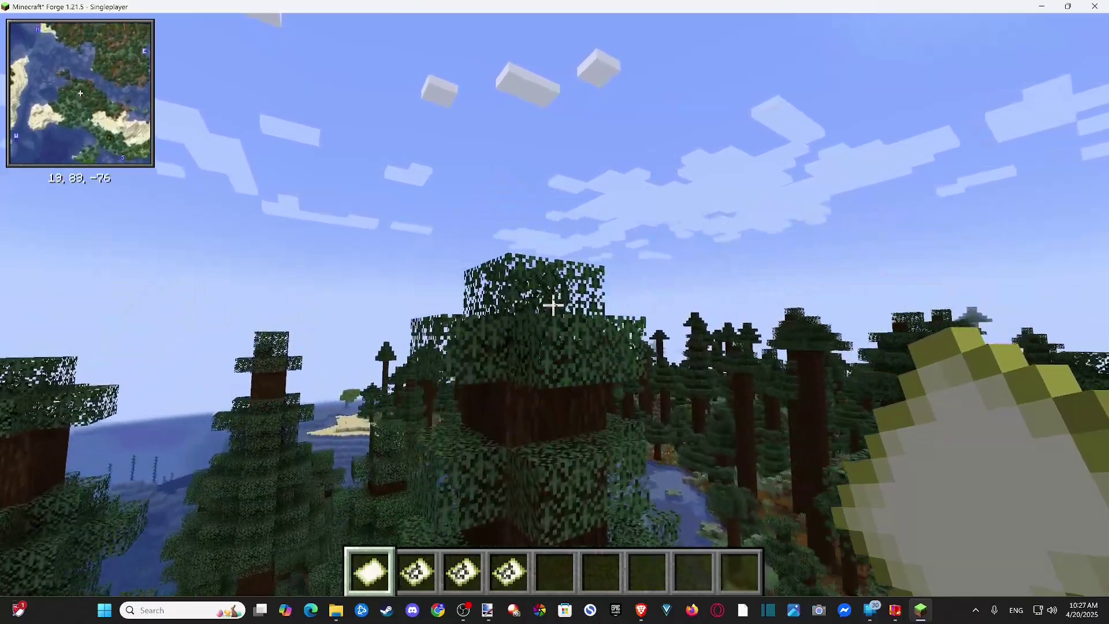
key(w)
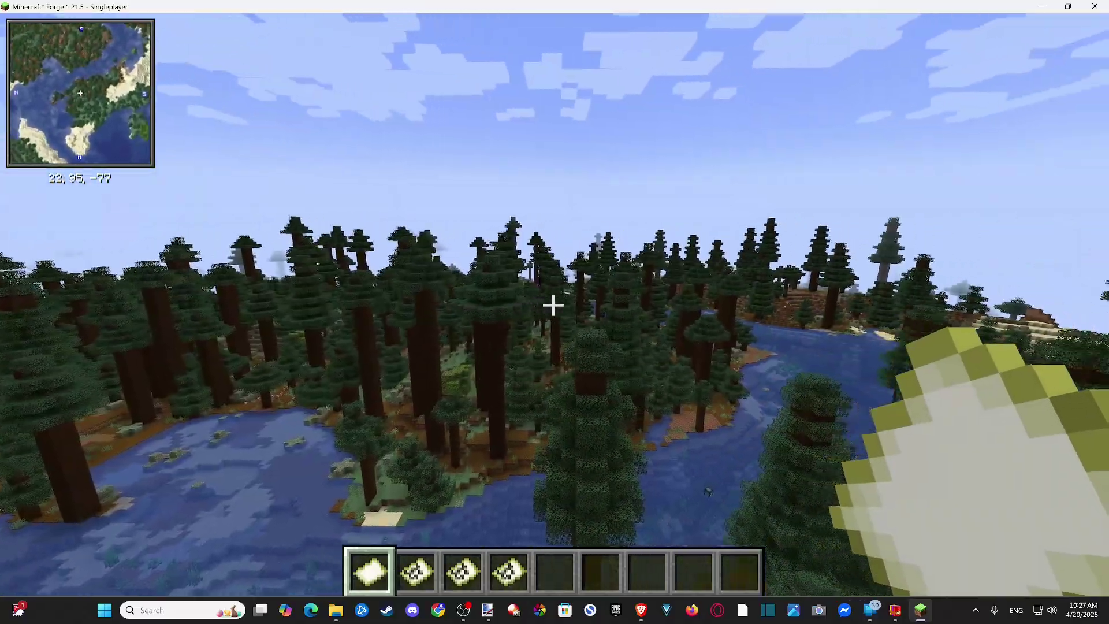
key(w)
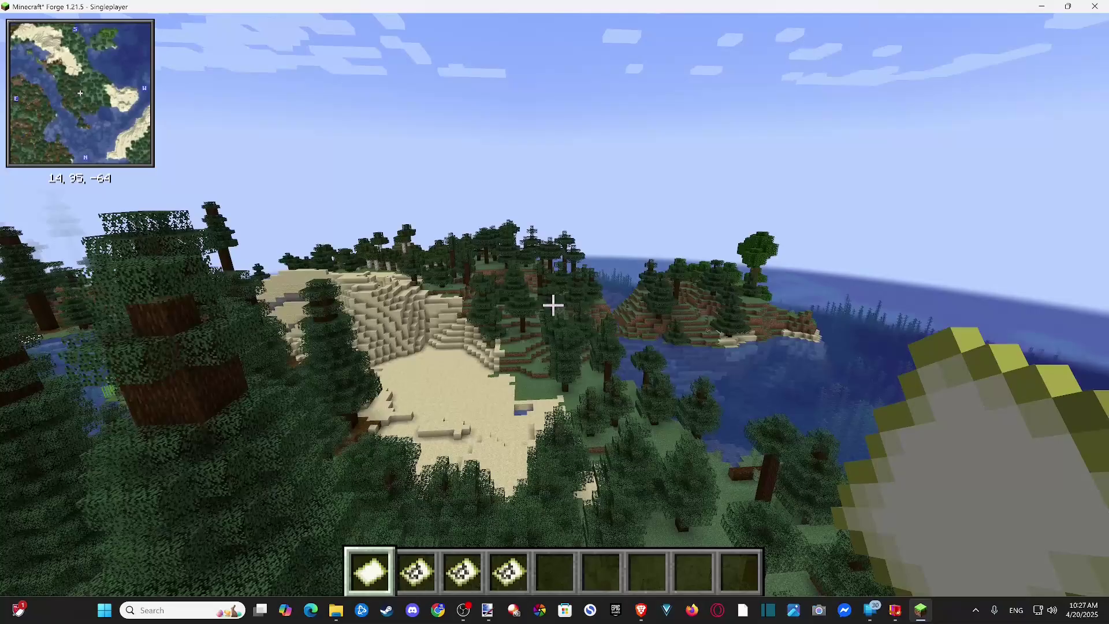
key(w)
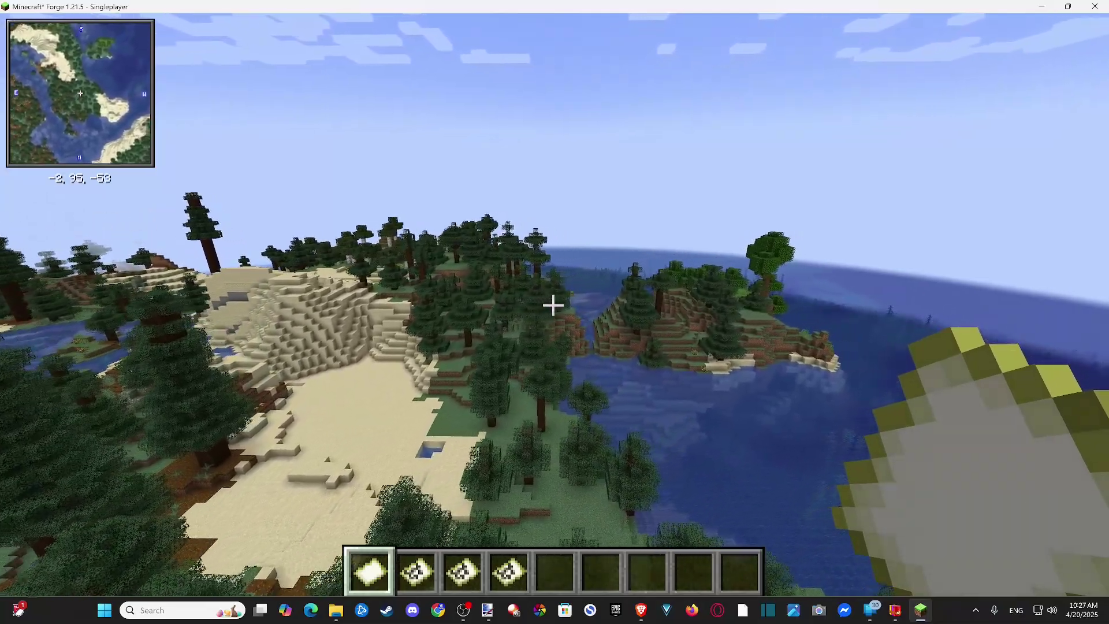
key(w)
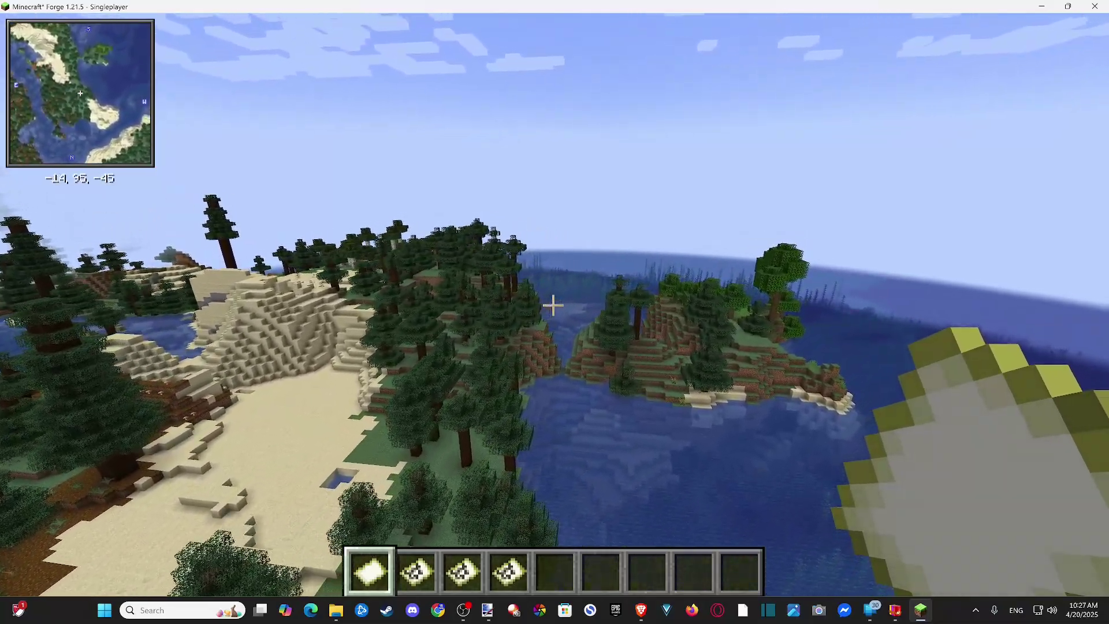
key(super)
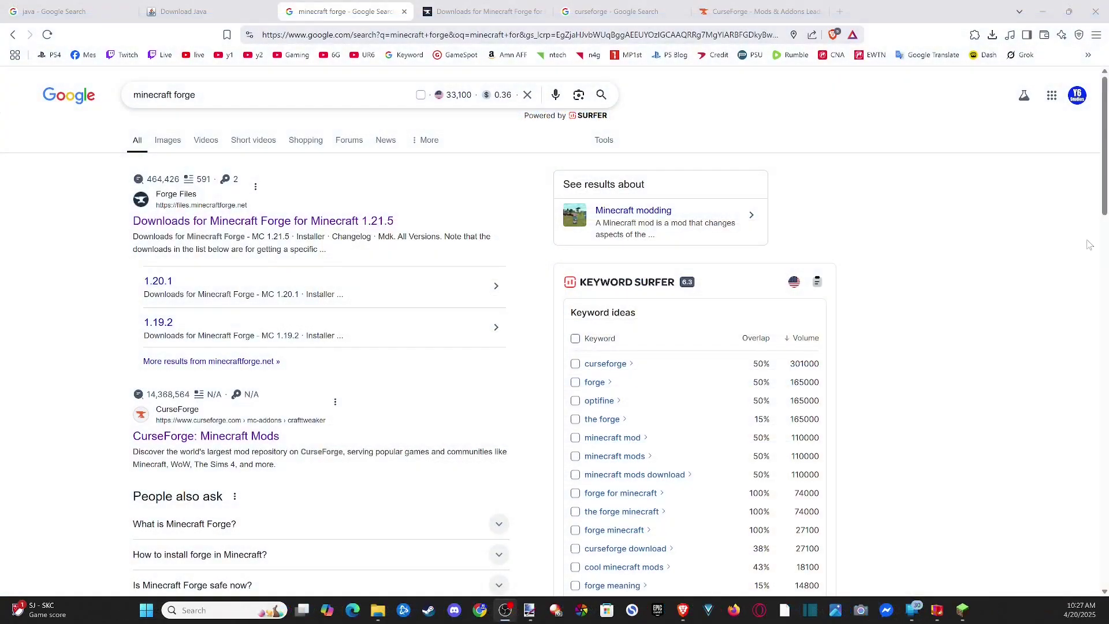
Open java.com's Download Java page for Version 8 Update 451 from the java results.
key(ctrl+1)
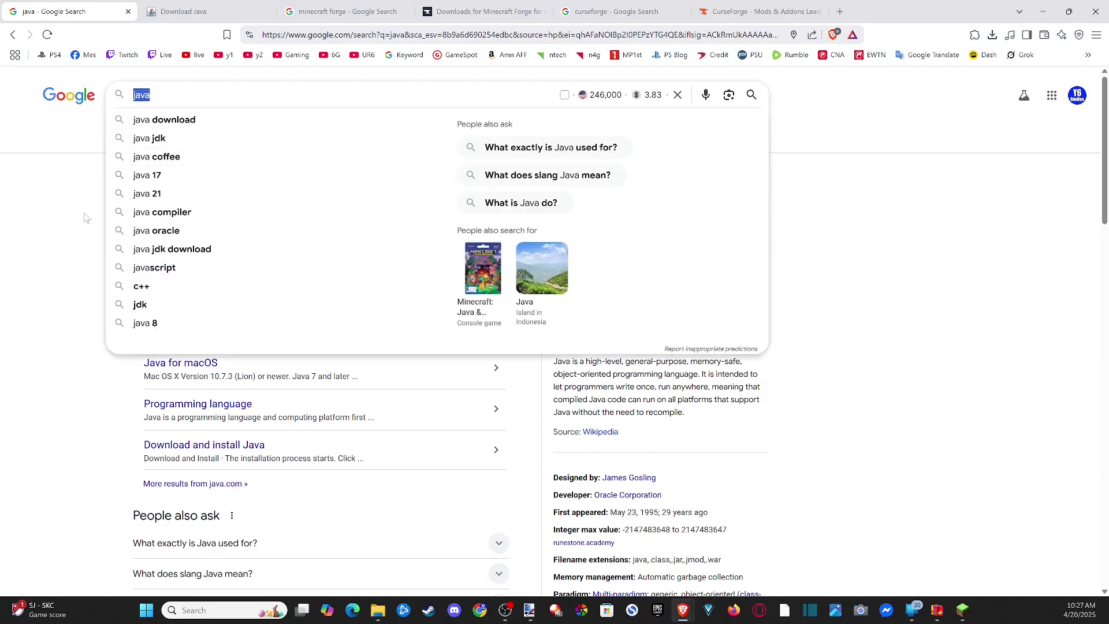
click(86, 218)
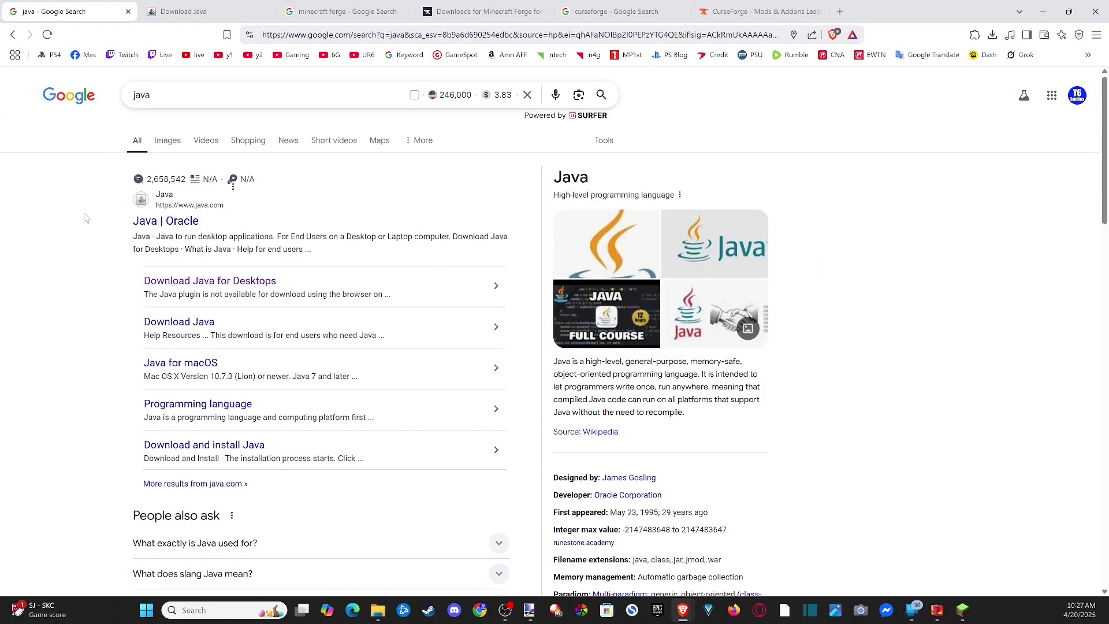
click(216, 292)
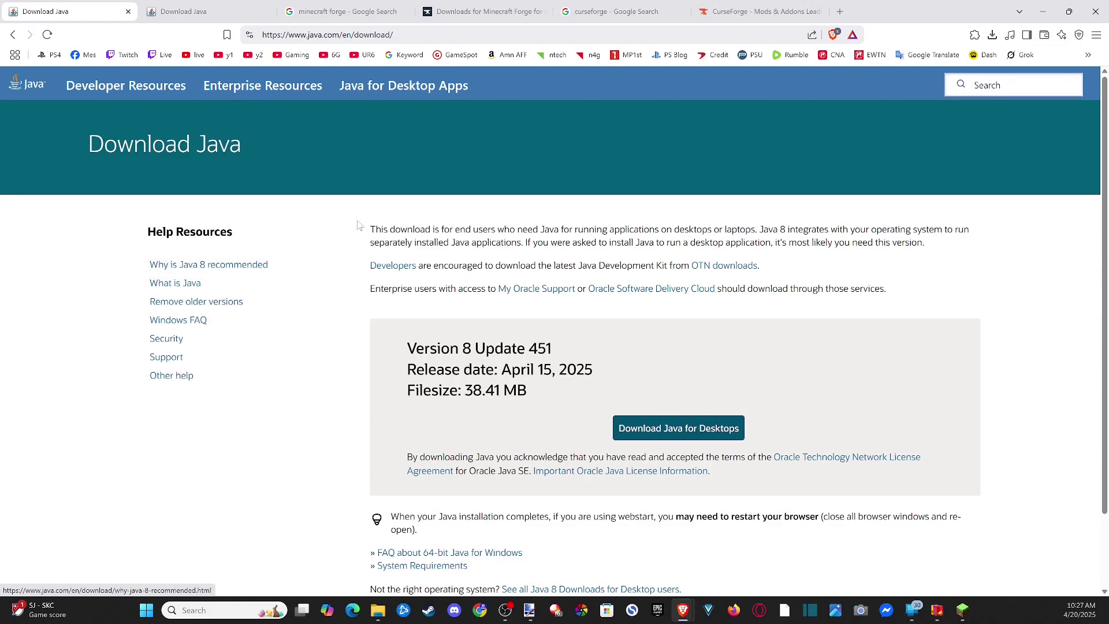
Highlight the Download Java heading, then return to the minecraft forge search results.
drag(275, 157, 59, 149)
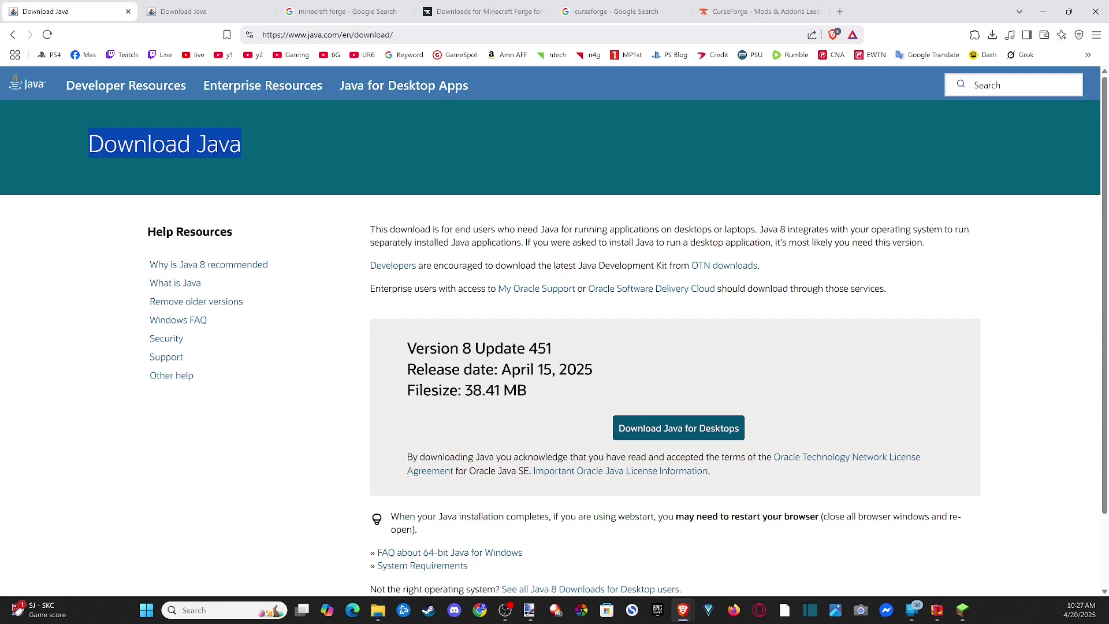
click(75, 148)
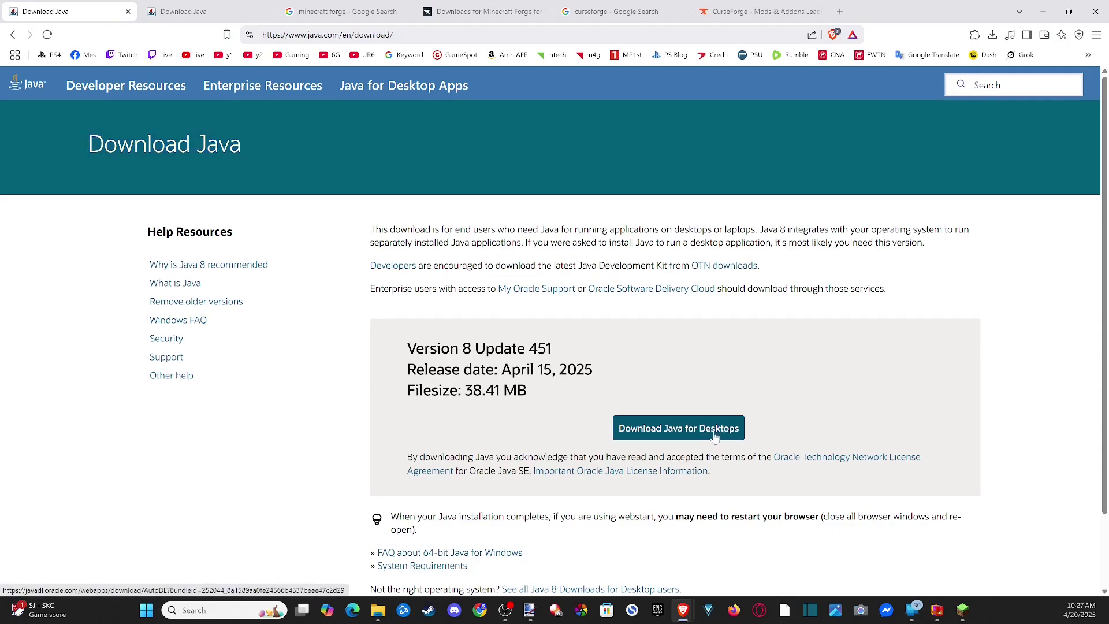
click(326, 8)
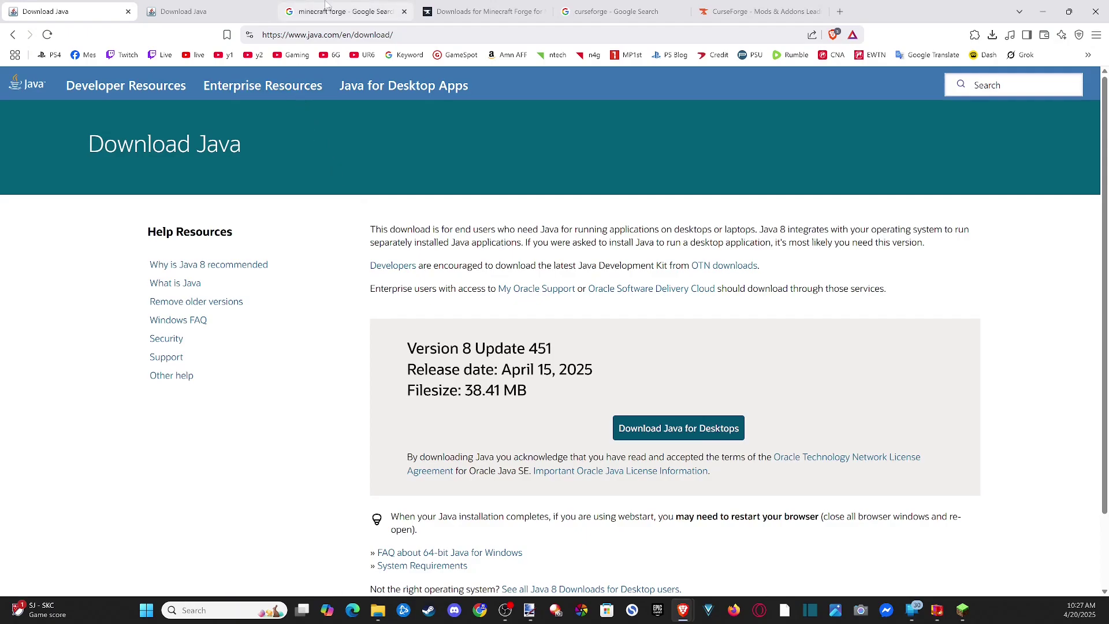
Open the Forge downloads page for Minecraft 1.21.5 and highlight the 1.21.5 version text.
drag(198, 95, 131, 97)
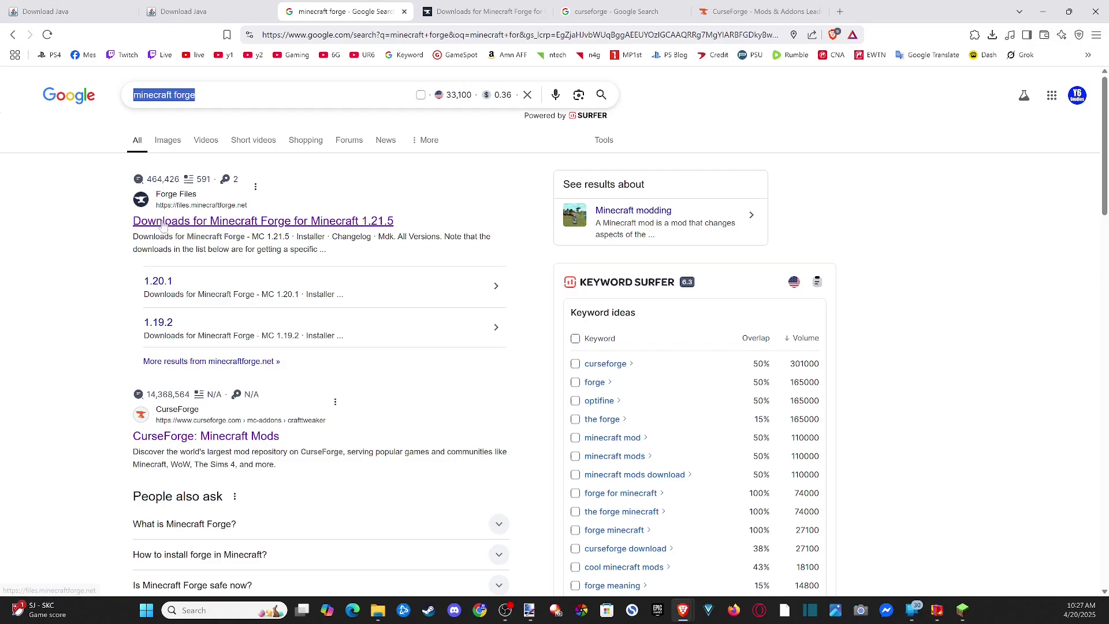
click(190, 224)
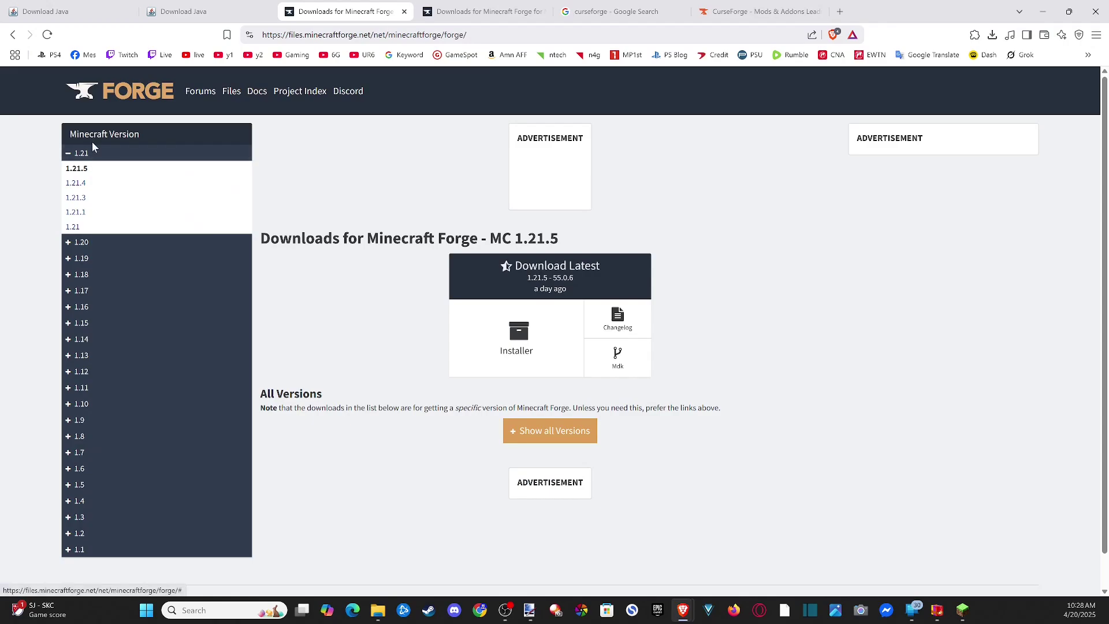
drag(97, 175, 63, 177)
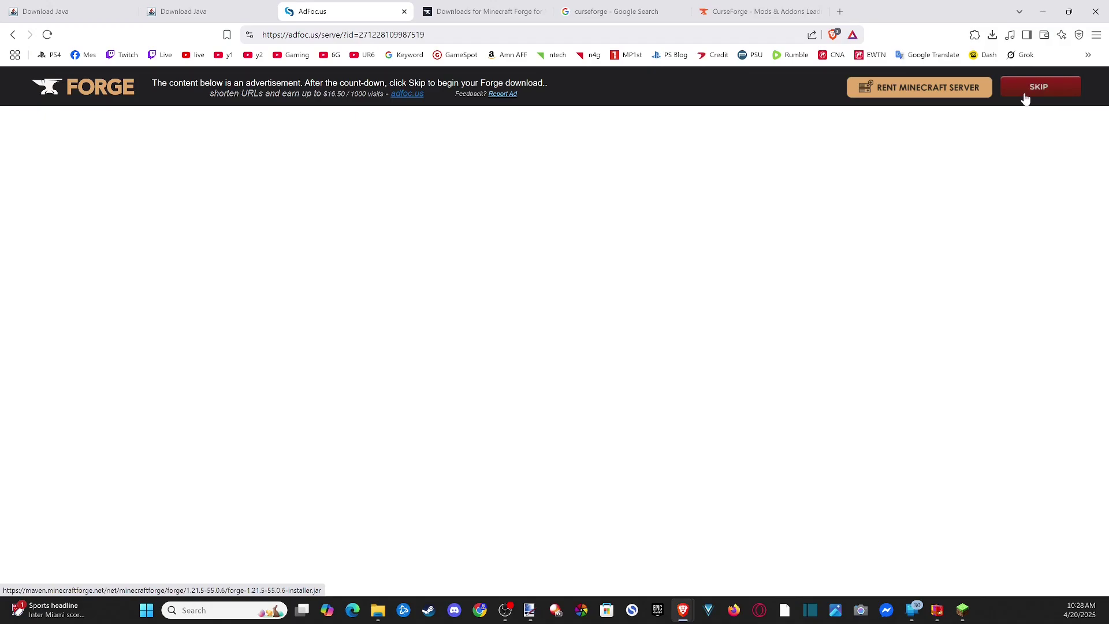
Skip the adfoc.us ad and save forge-1.21.5-55.0.6-installer (1) into Downloads.
click(1037, 92)
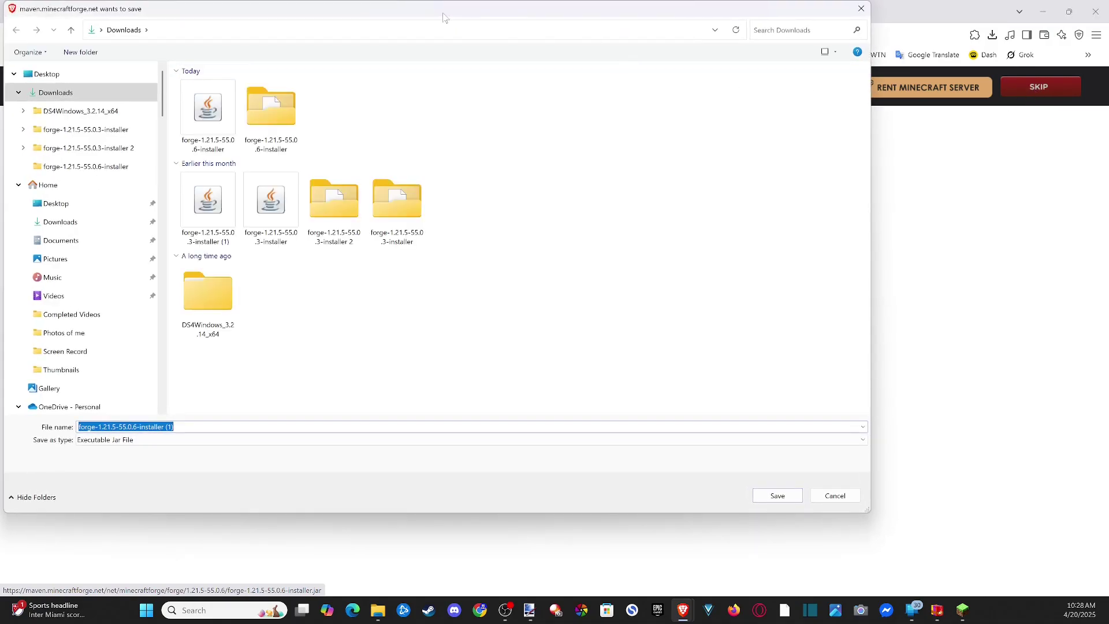
drag(447, 12, 577, 33)
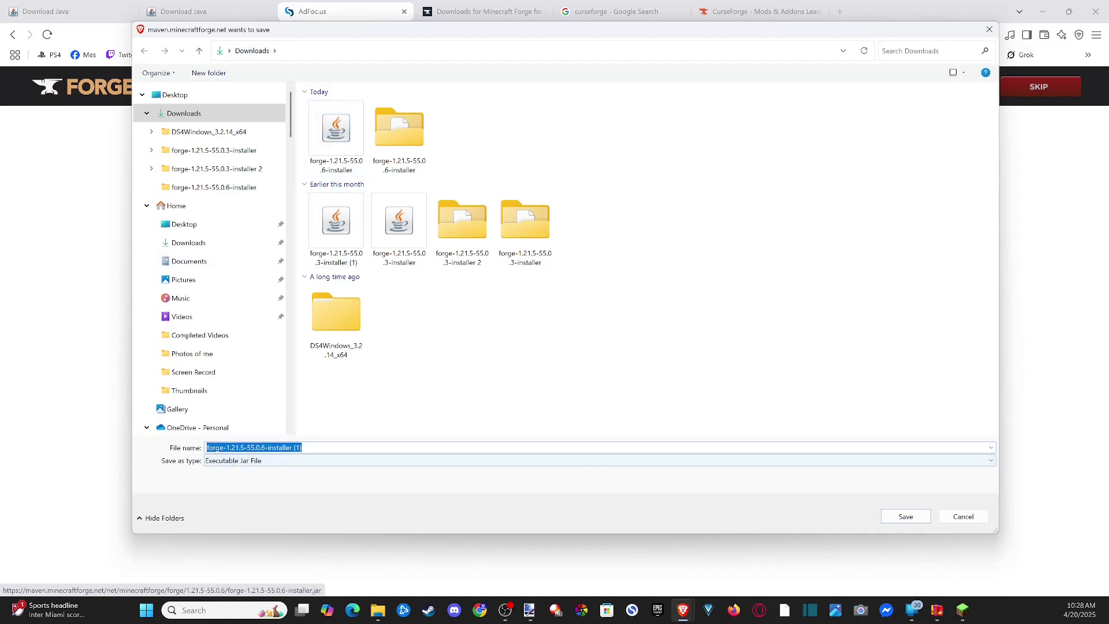
key(End)
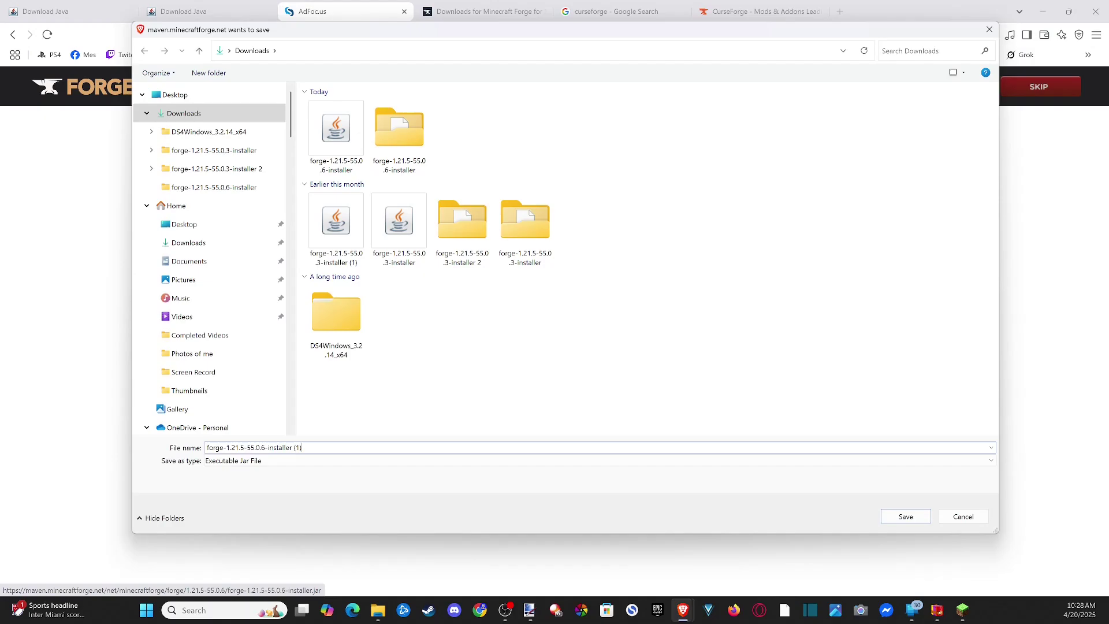
drag(293, 447, 207, 446)
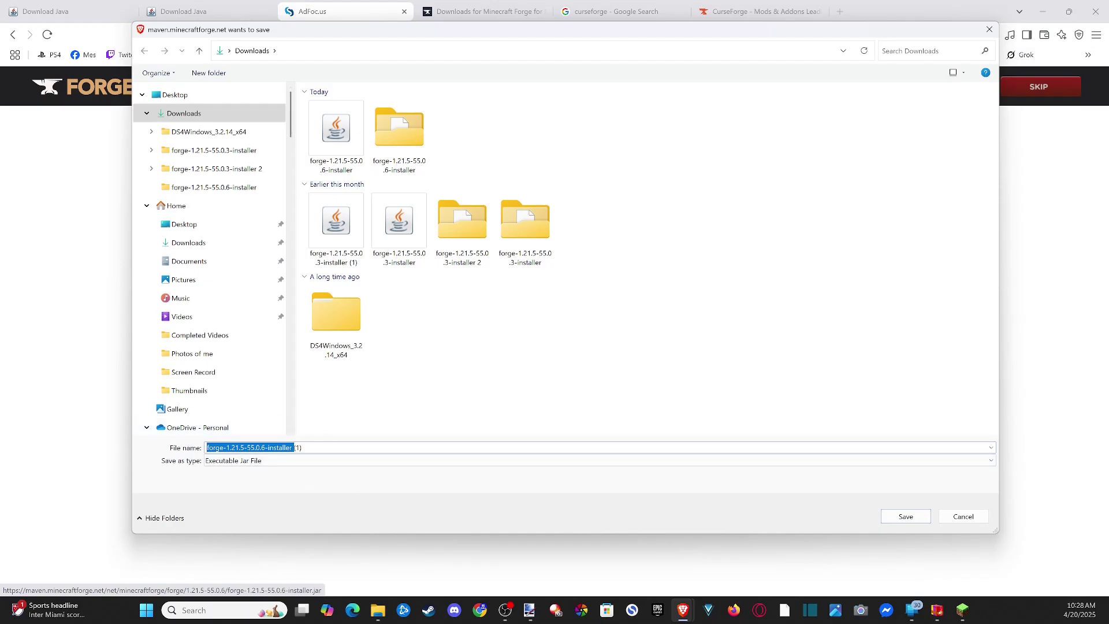
click(905, 517)
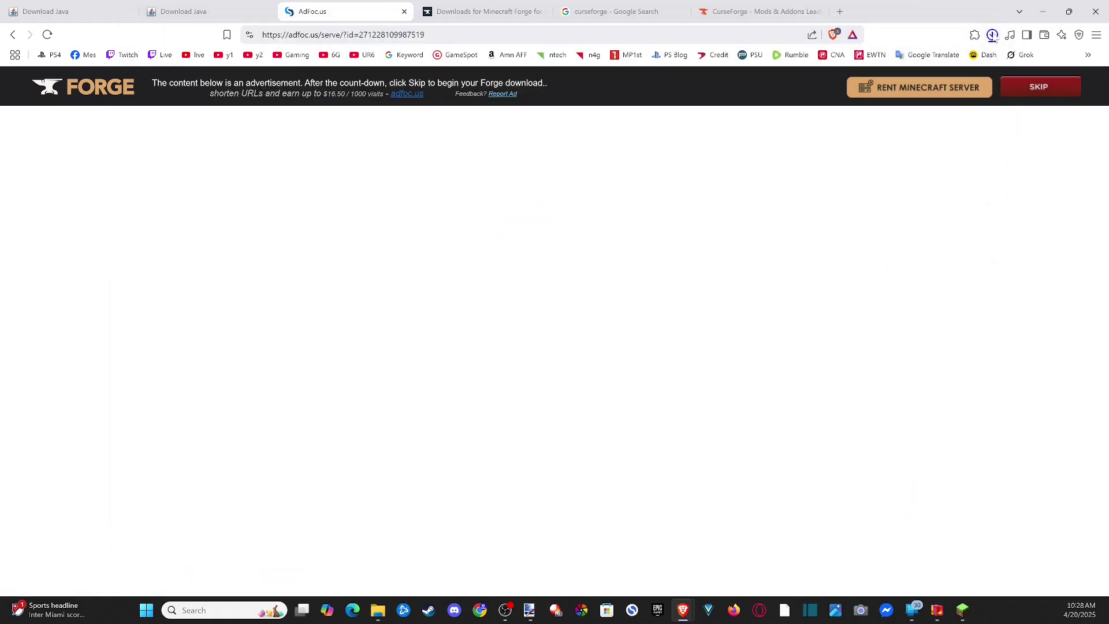
Show the finished Forge installer download in its folder from Brave's download history.
click(993, 34)
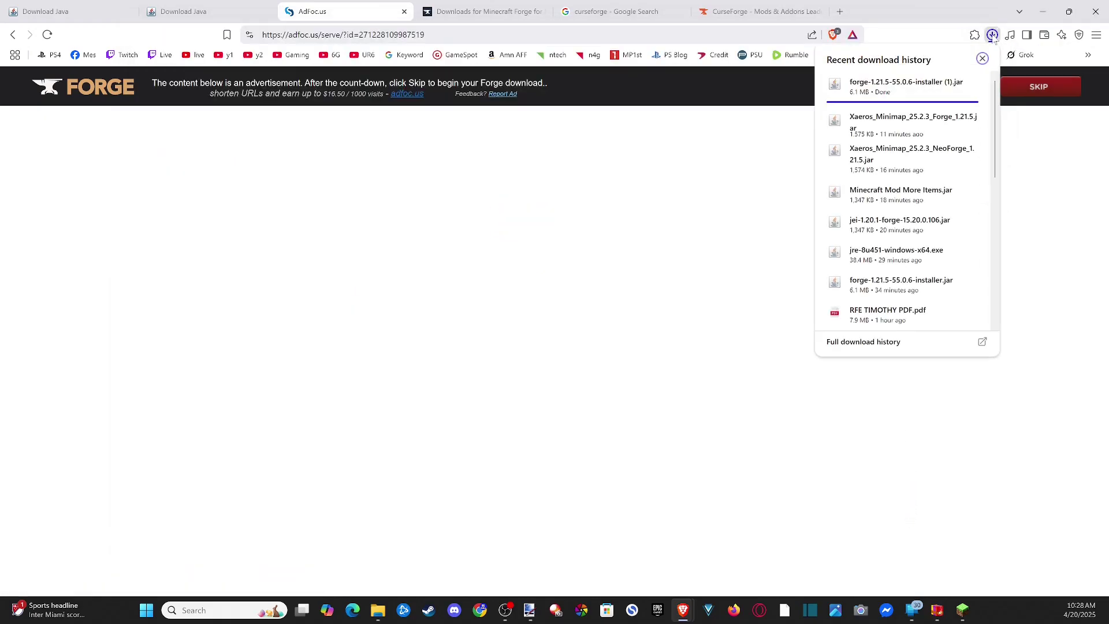
right_click(906, 84)
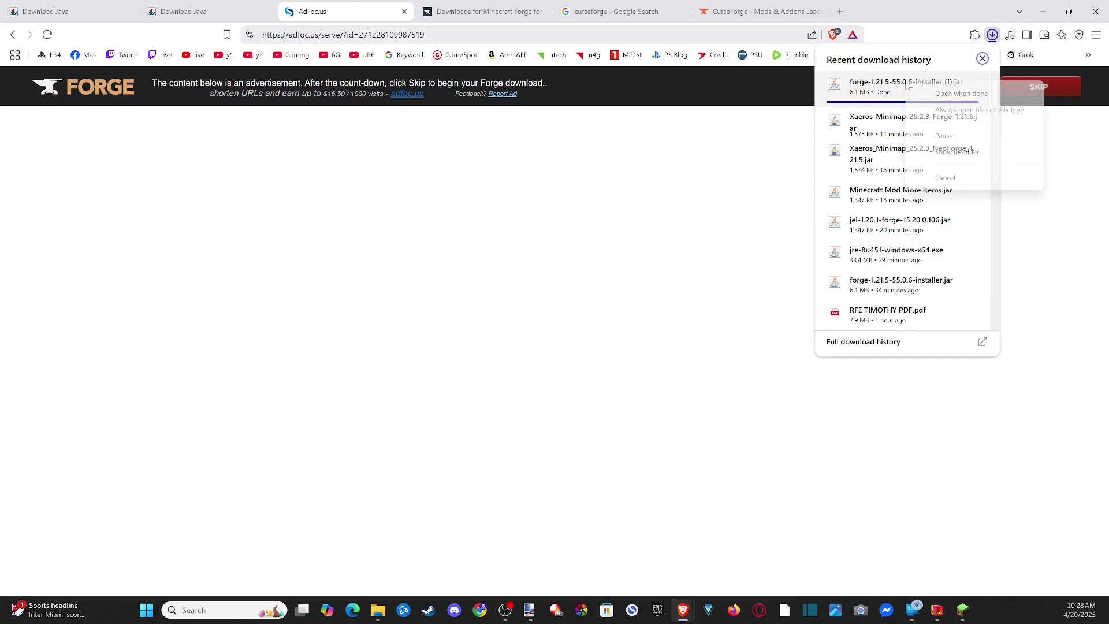
click(949, 153)
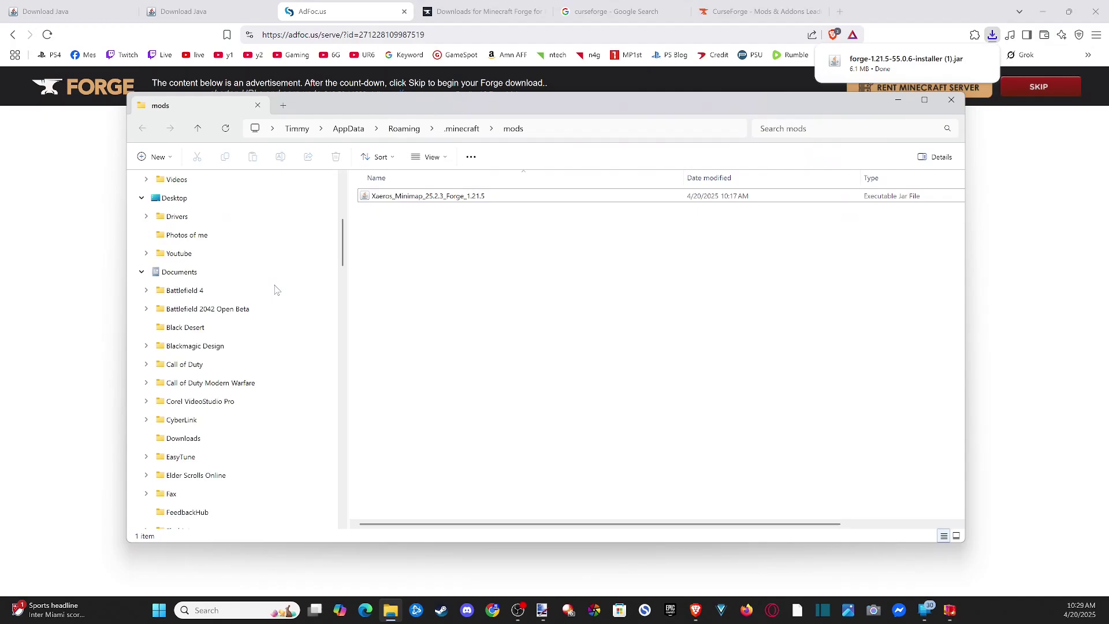
scroll(275, 290, up, 10)
Run forge-1.21.5-55.0.6-installer (1) from the Downloads folder.
click(216, 243)
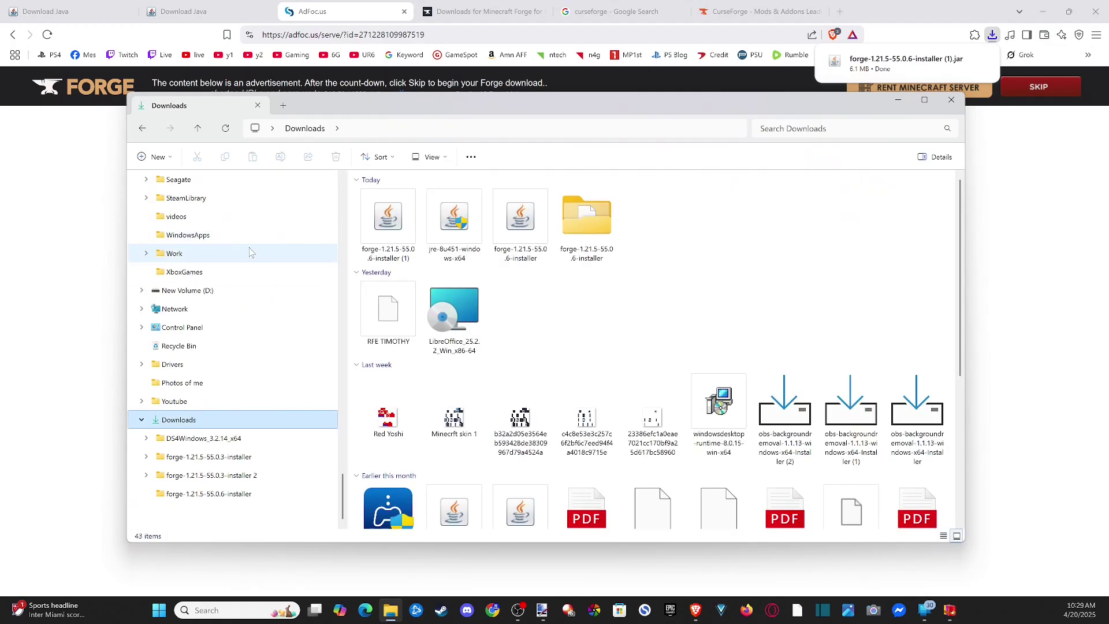
click(389, 234)
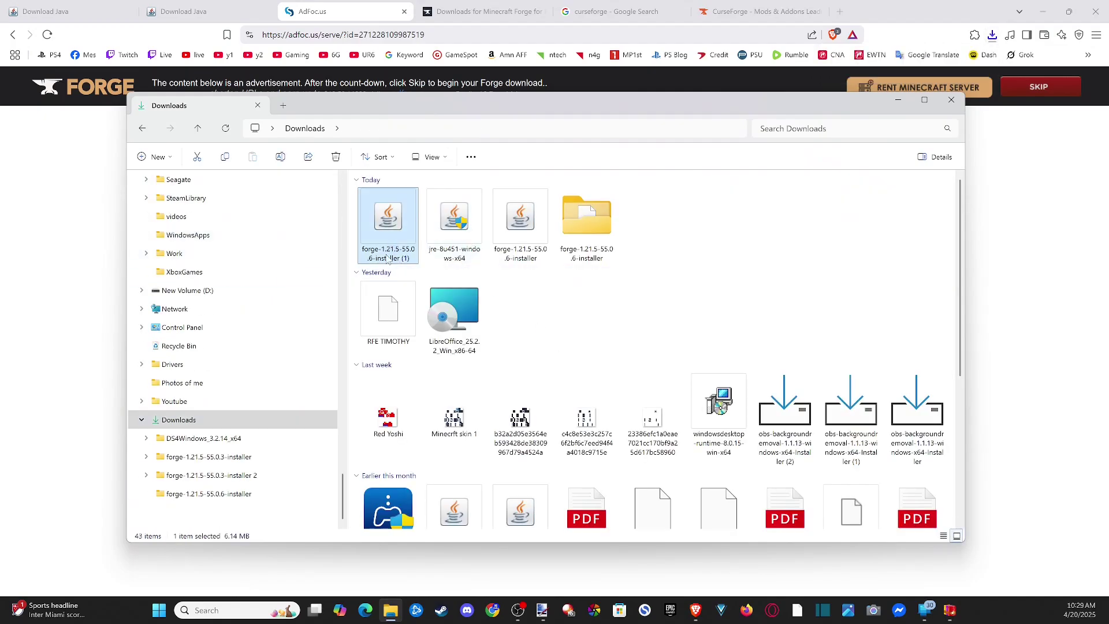
double_click(388, 225)
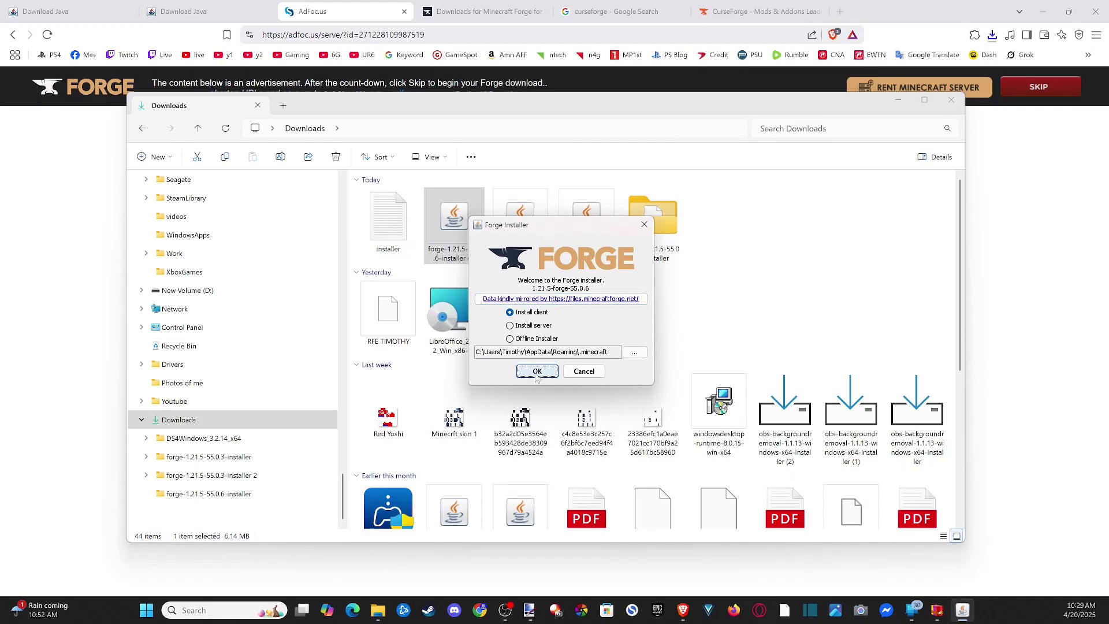
Install the Forge client into .minecraft, dismiss the success message and minimize Downloads.
click(537, 372)
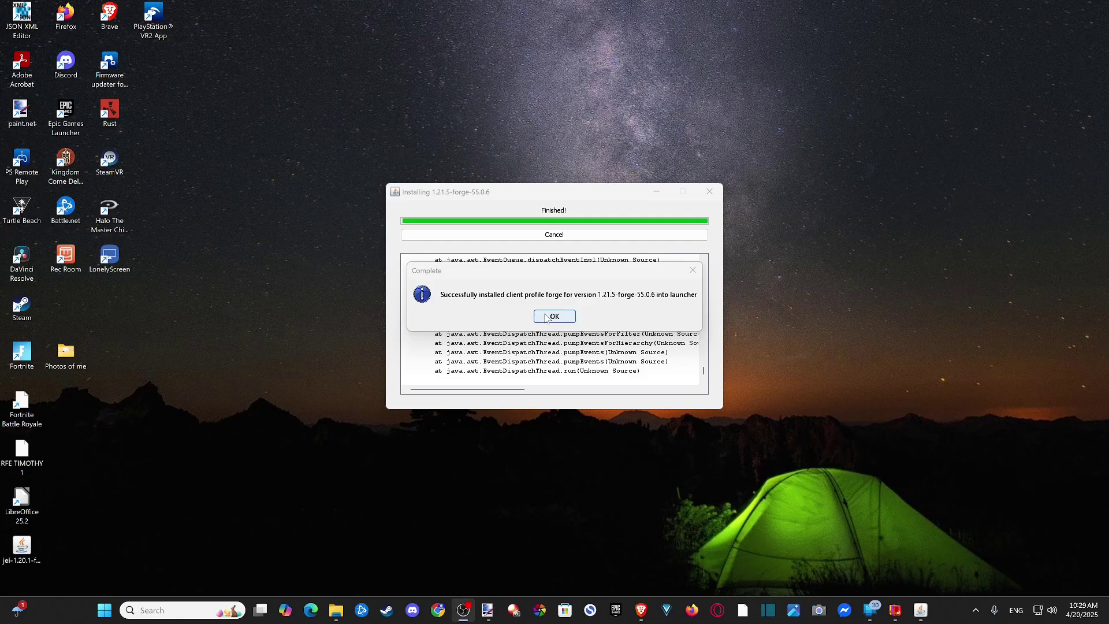
click(547, 317)
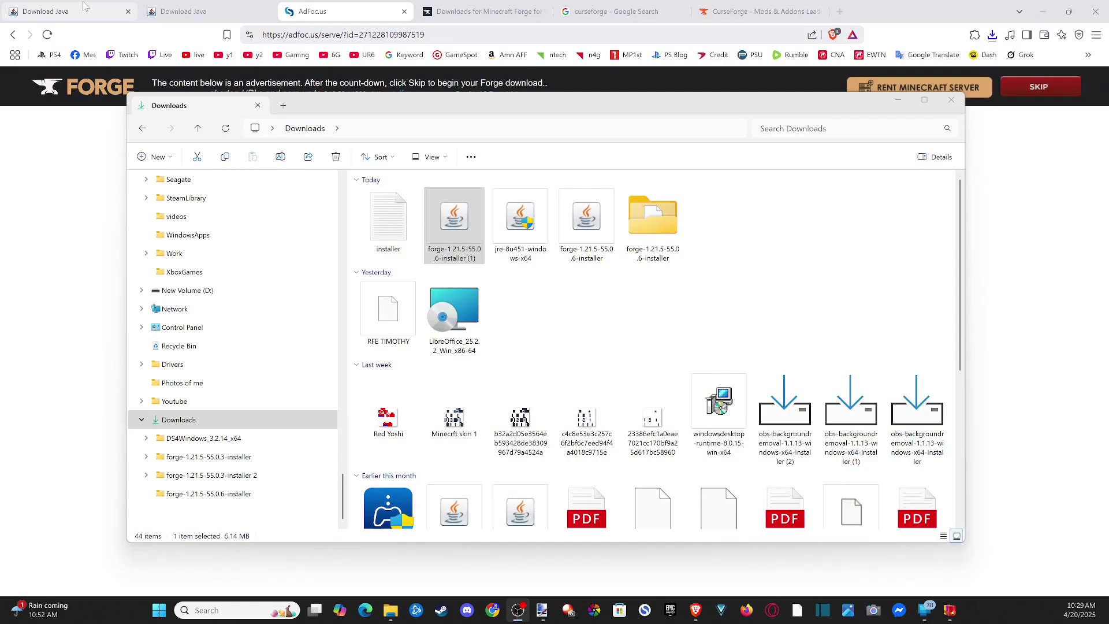
click(442, 217)
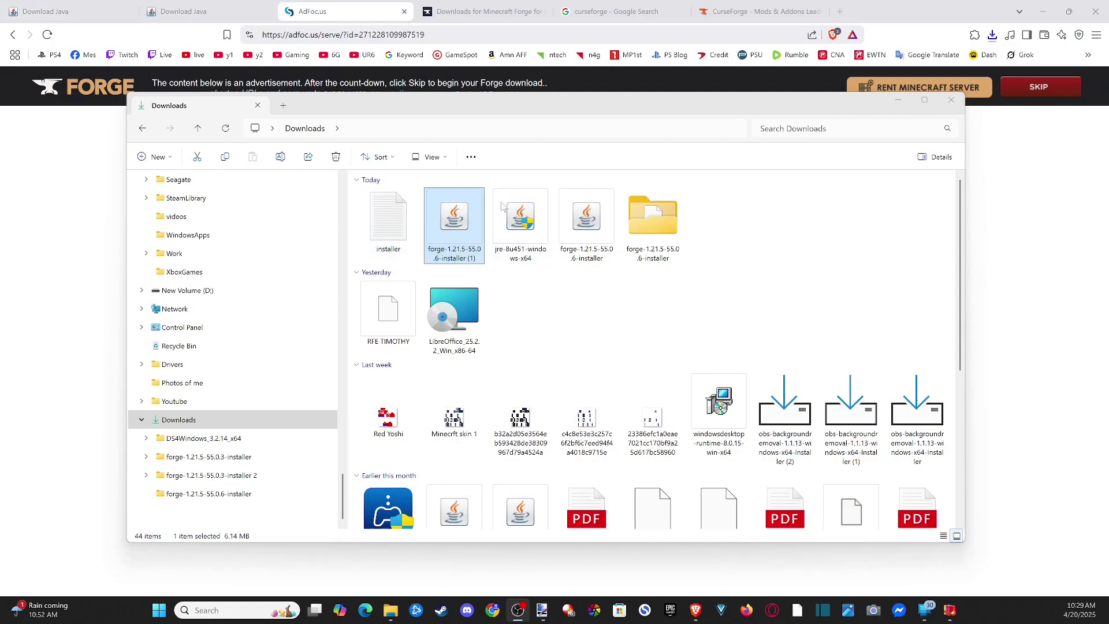
Open the CurseForge homepage and go to its Minecraft mods section.
click(899, 101)
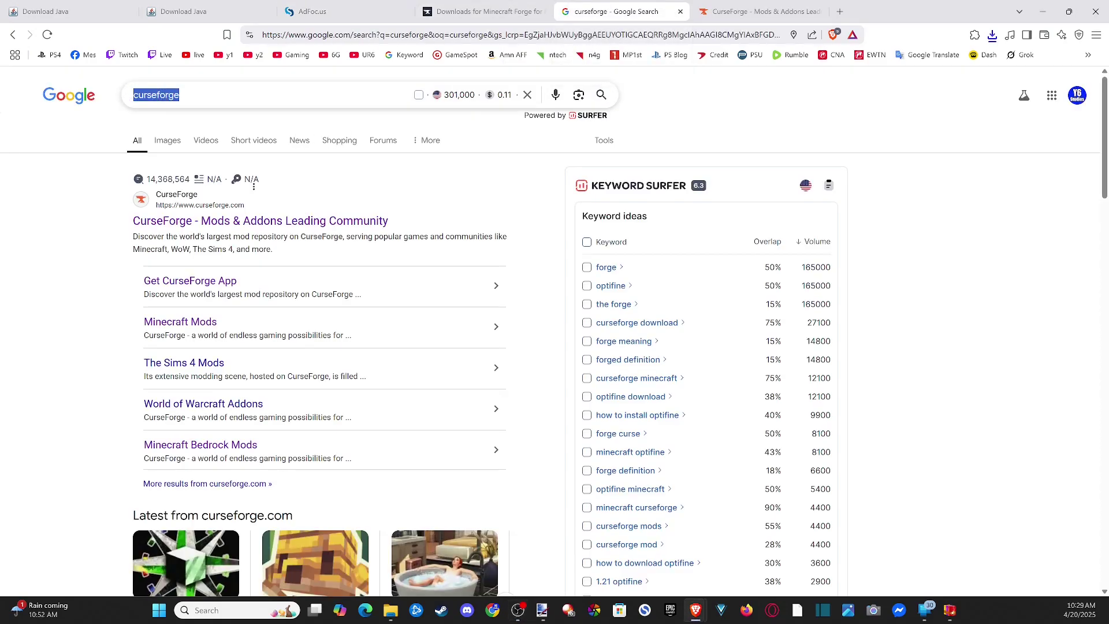
click(208, 230)
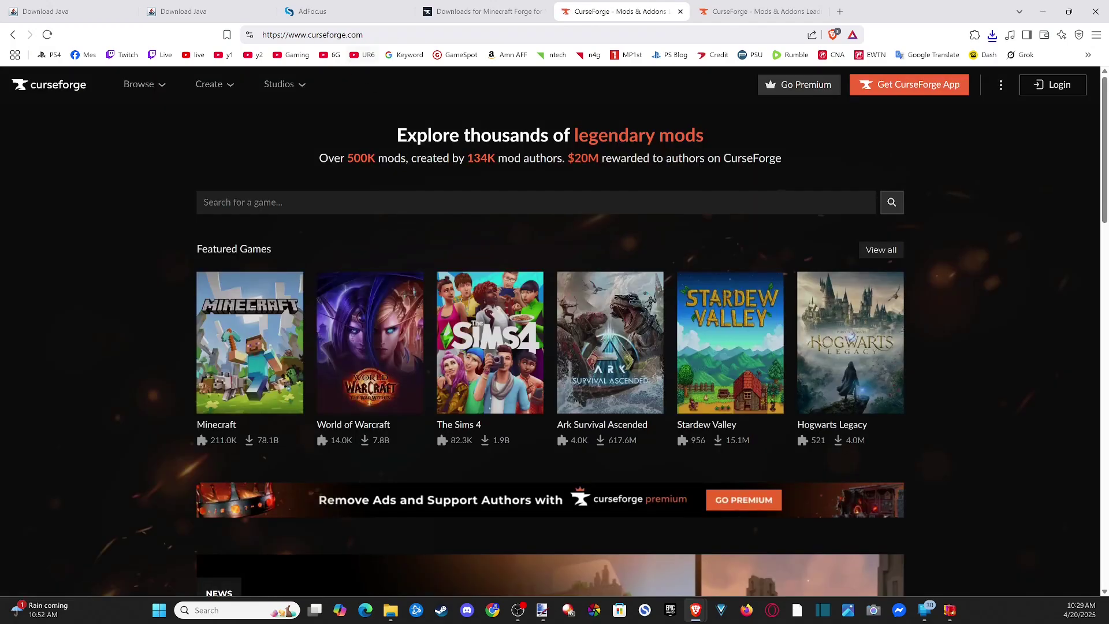
drag(363, 35, 327, 35)
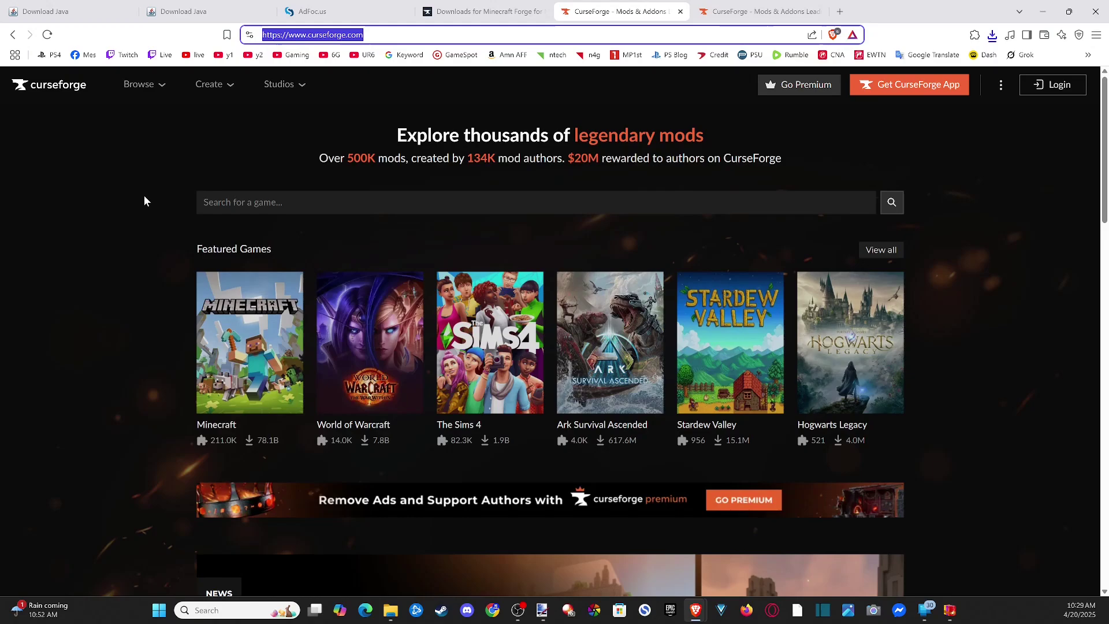
click(144, 195)
scroll(143, 195, down, 2)
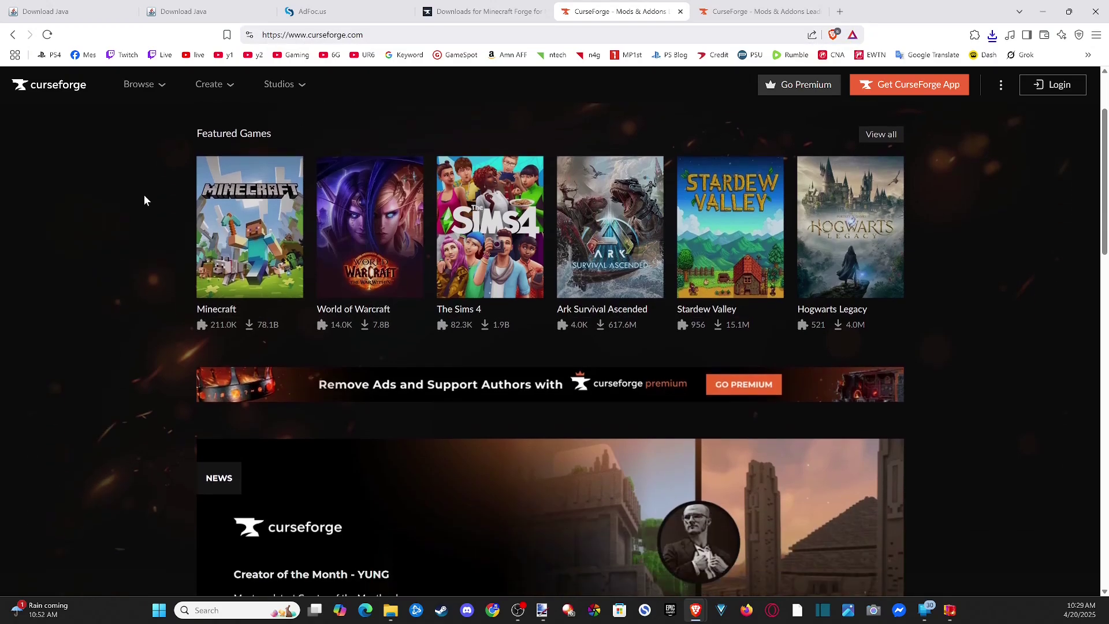
scroll(142, 196, up, 2)
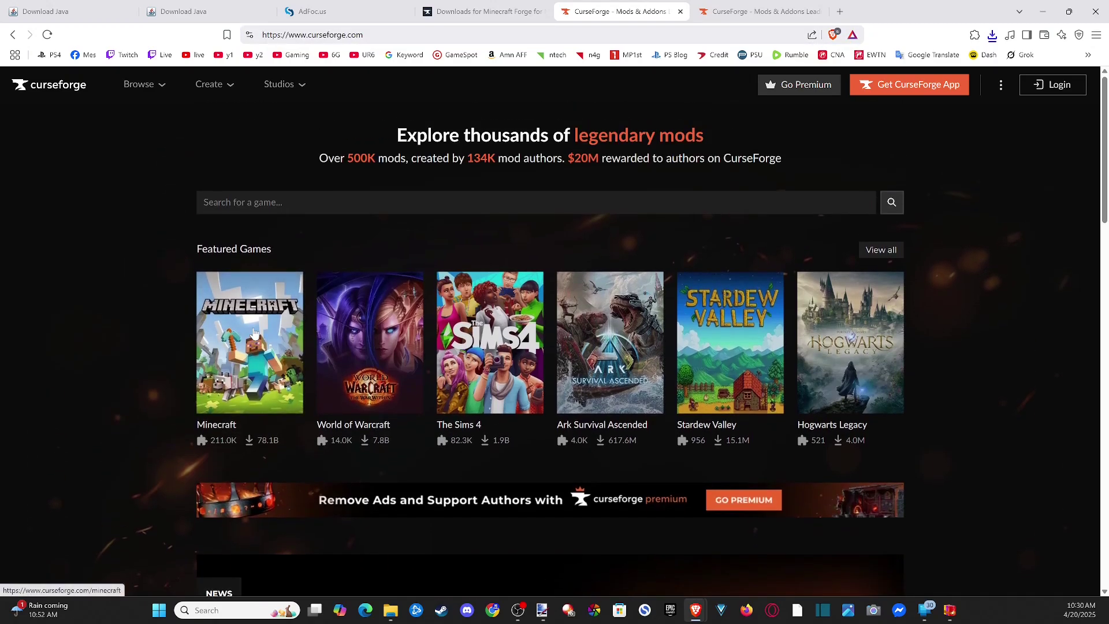
click(882, 261)
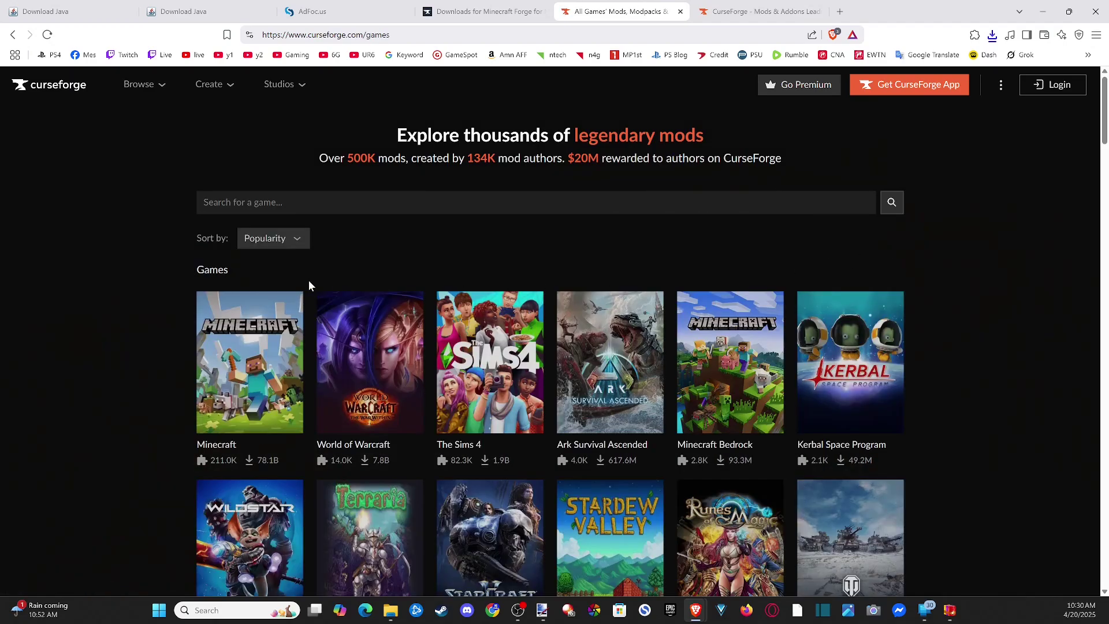
scroll(234, 285, down, 1)
scroll(162, 284, down, 2)
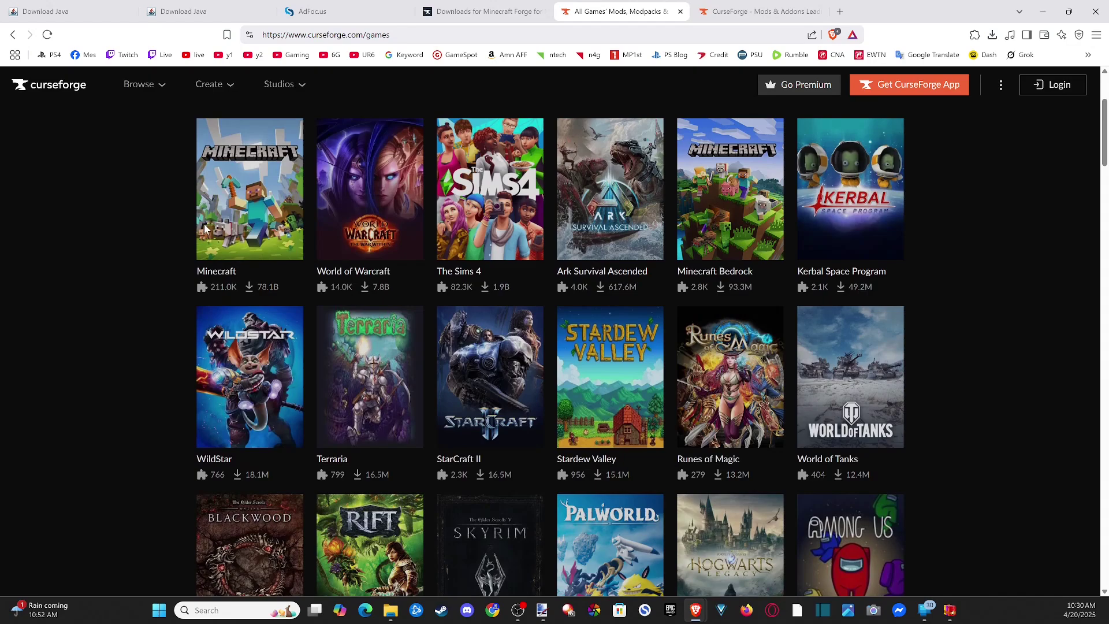
click(218, 268)
scroll(174, 243, down, 2)
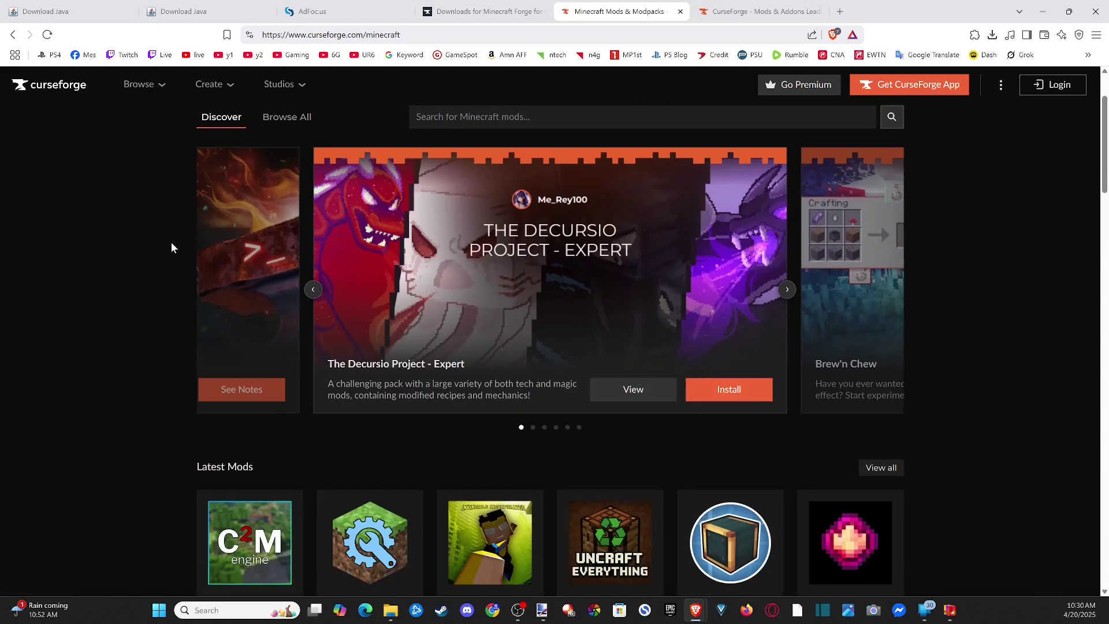
scroll(173, 238, down, 1)
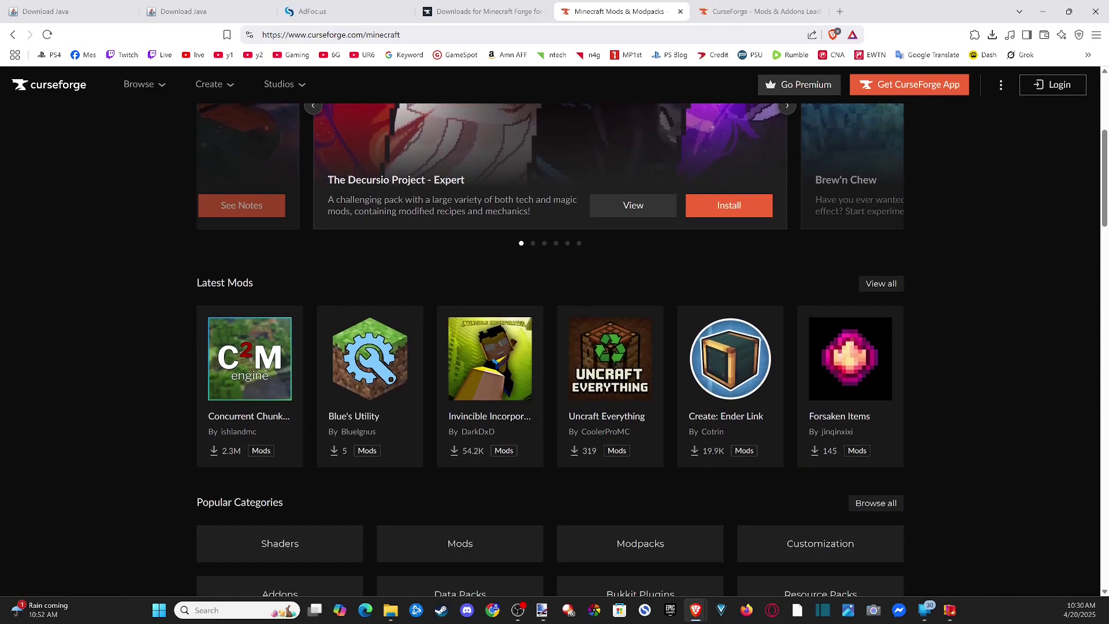
scroll(199, 259, down, 1)
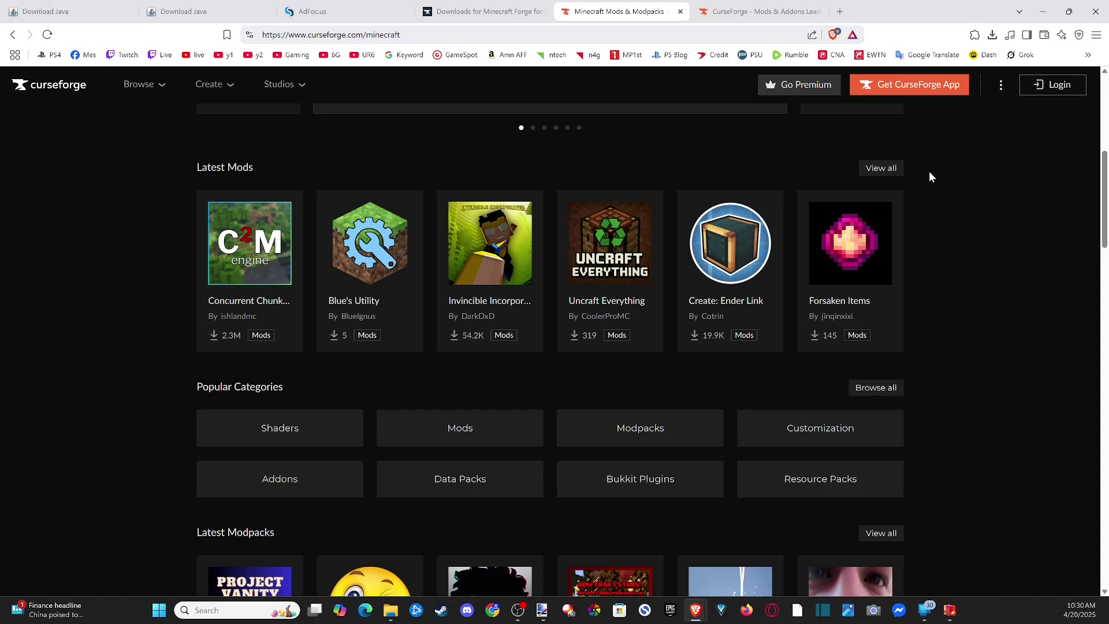
Browse all latest Minecraft mods, limited to the Mods category and the Forge loader.
click(881, 168)
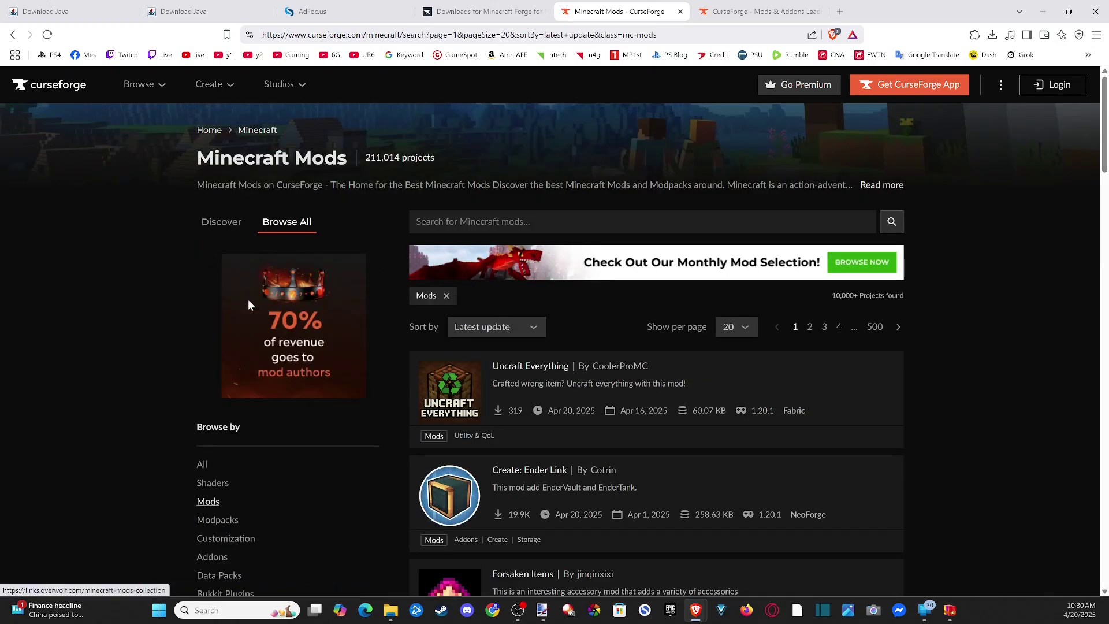
scroll(147, 298, down, 2)
click(207, 328)
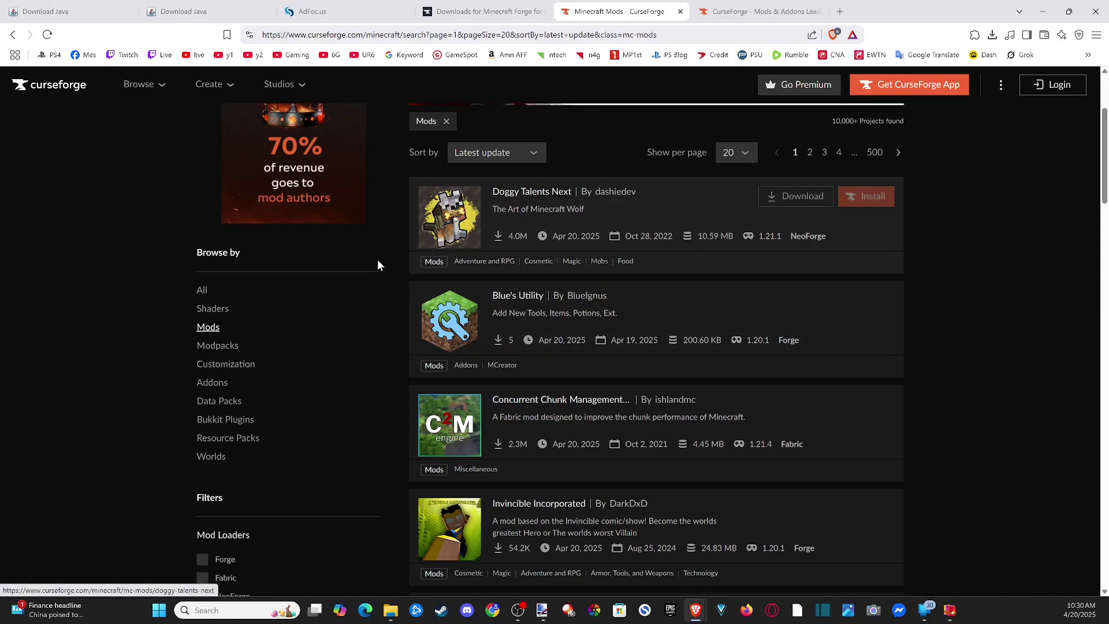
scroll(379, 263, down, 1)
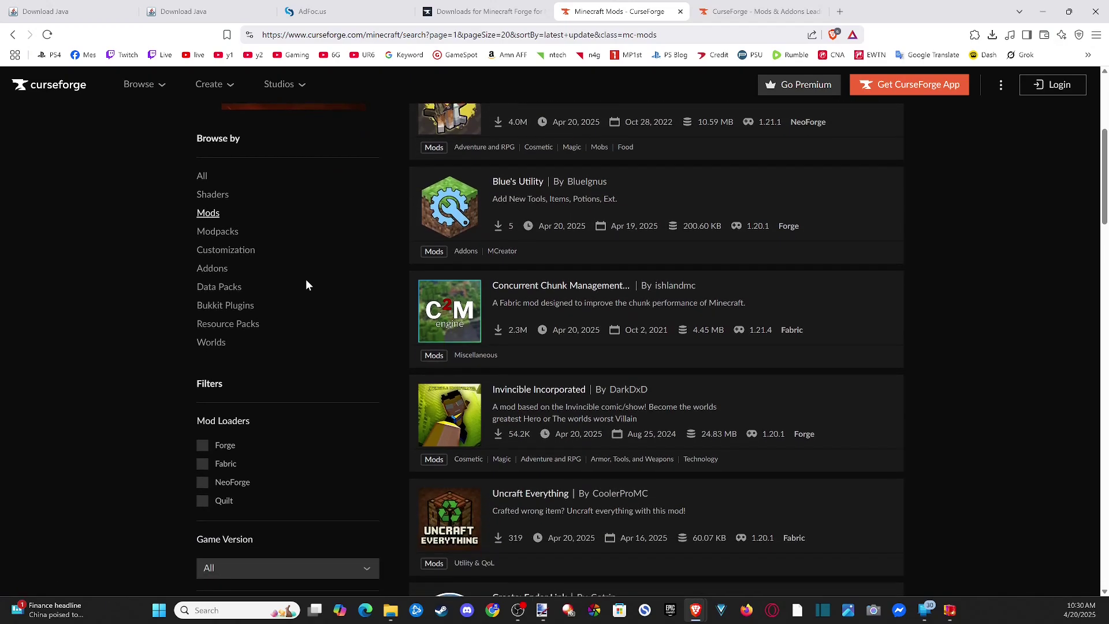
click(203, 446)
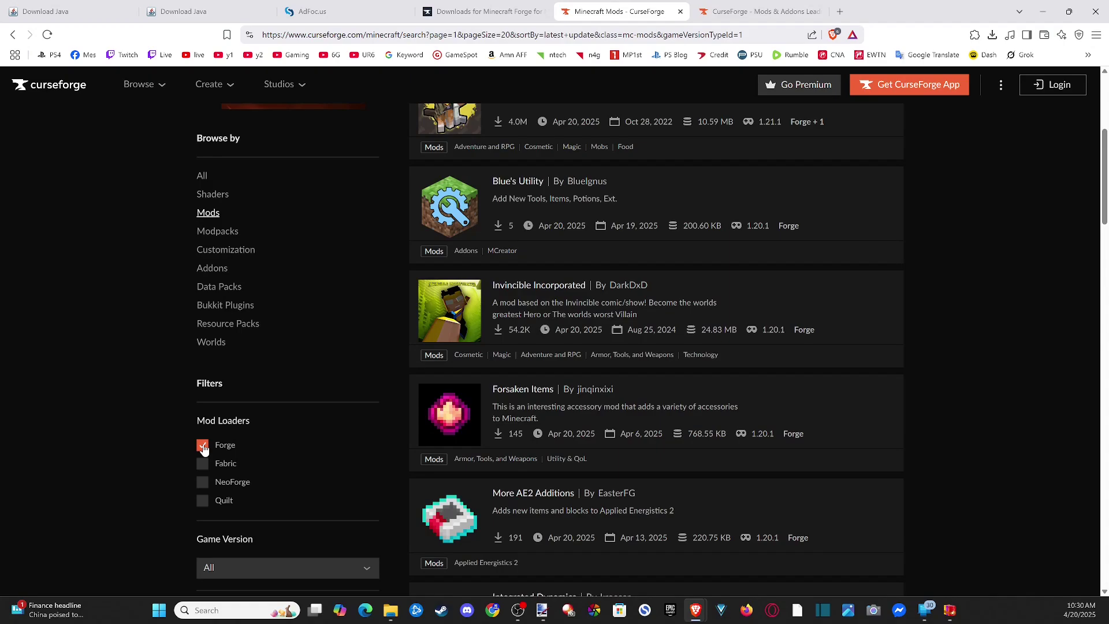
scroll(277, 454, down, 2)
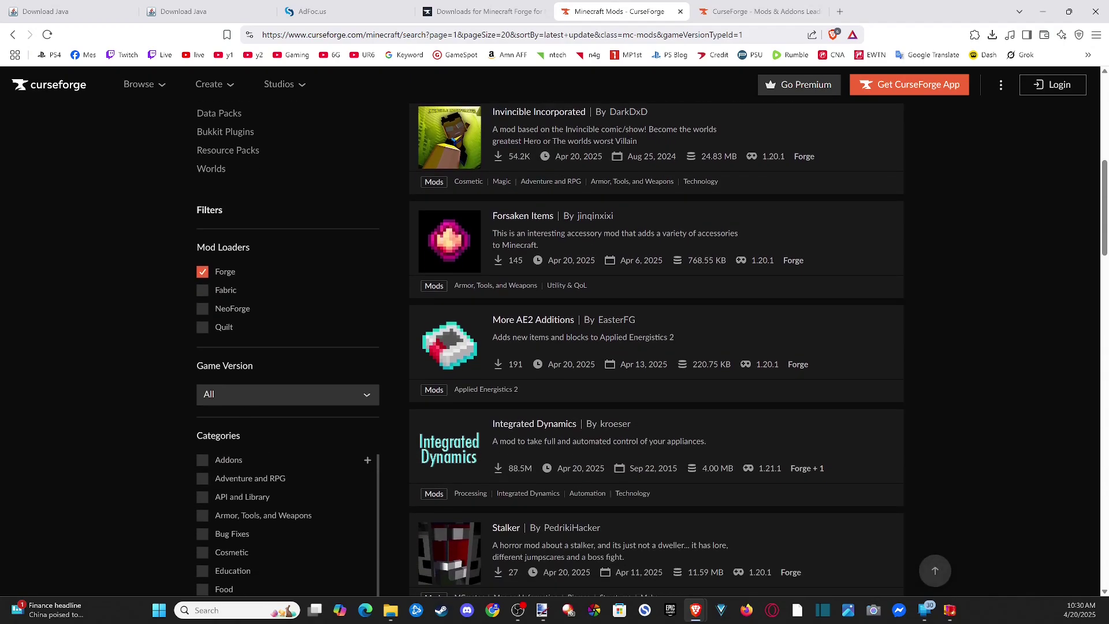
click(367, 398)
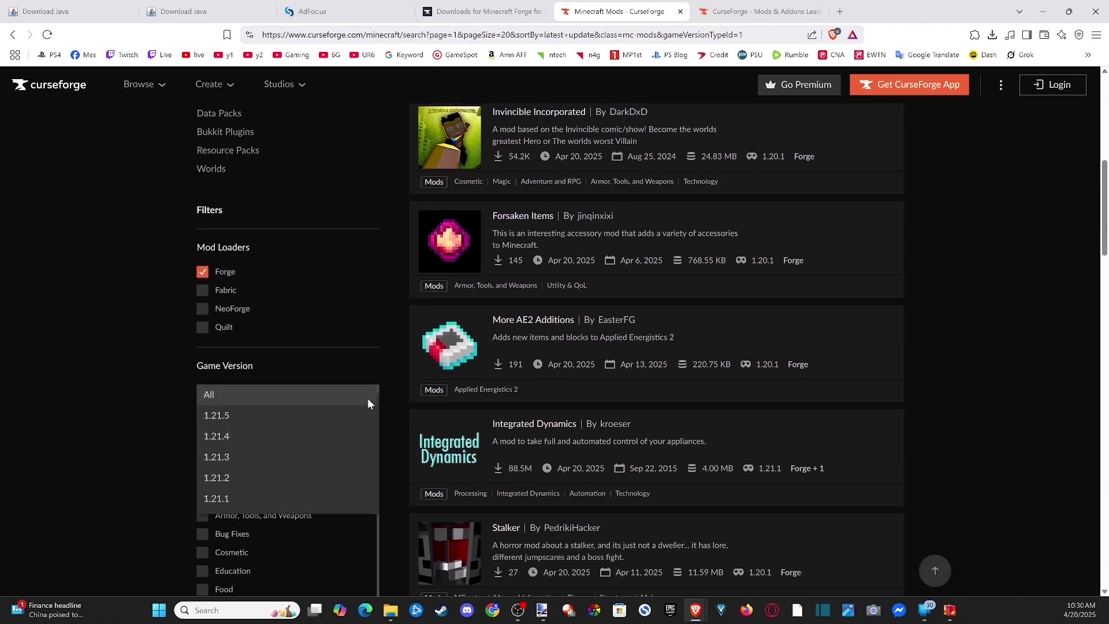
Limit the Forge mod list to 1.21.5 and download Xaero's World Map.
click(279, 422)
scroll(156, 377, up, 3)
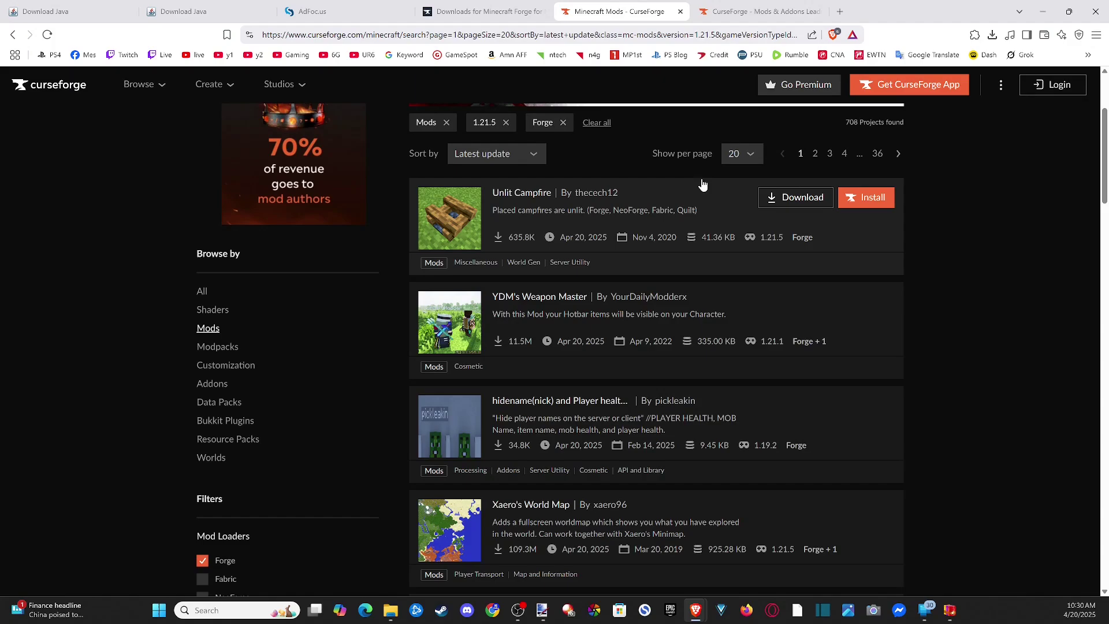
click(852, 201)
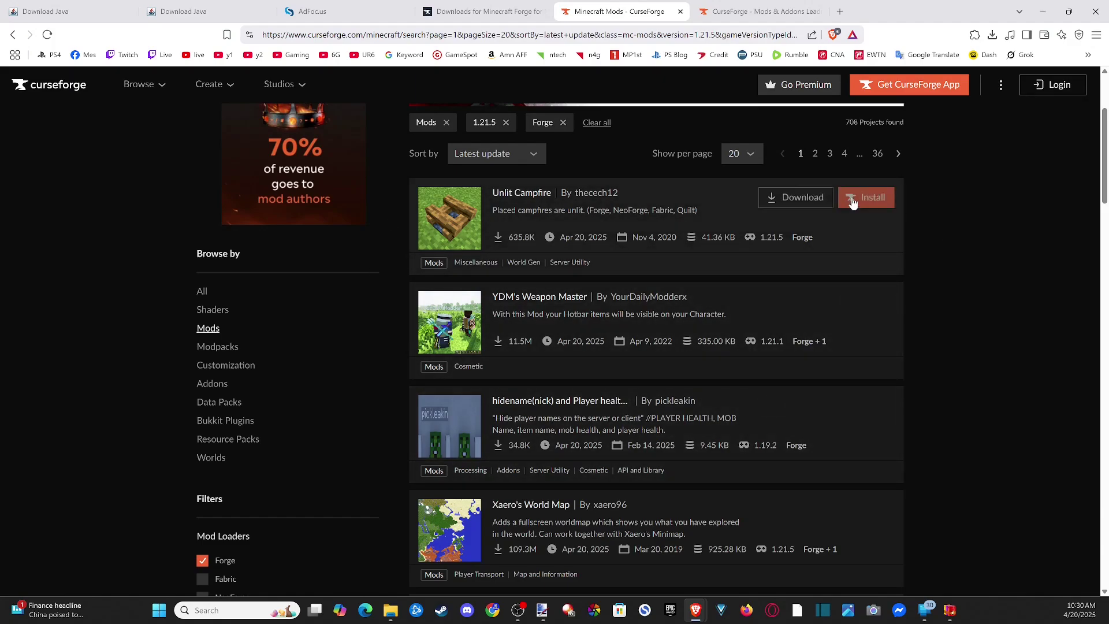
scroll(309, 393, down, 1)
scroll(367, 449, up, 3)
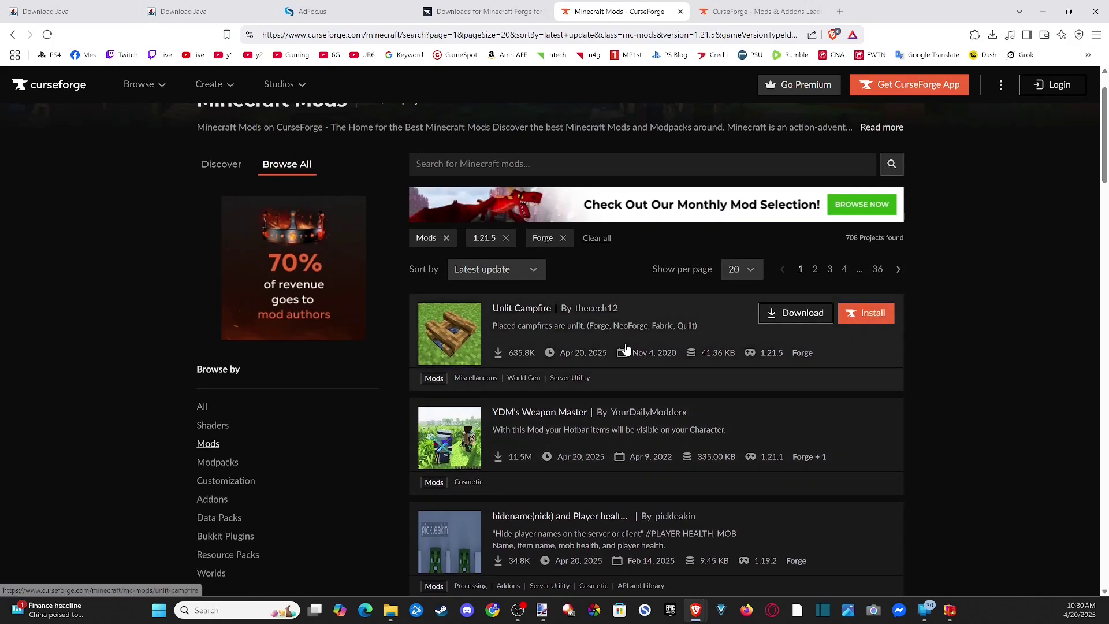
scroll(626, 348, down, 2)
scroll(639, 355, down, 2)
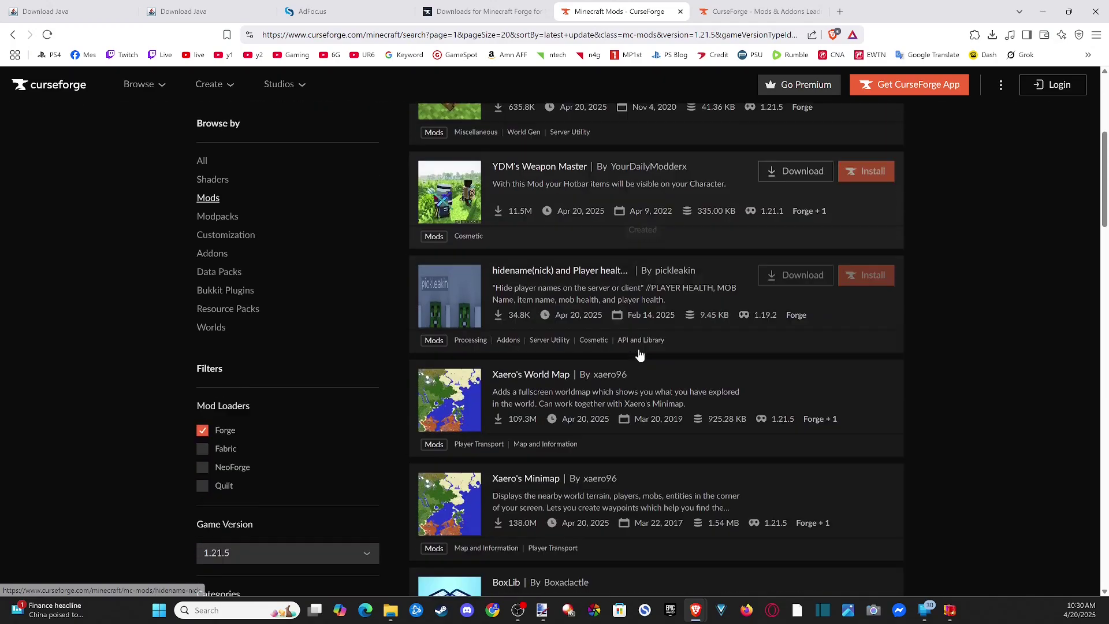
scroll(640, 355, down, 1)
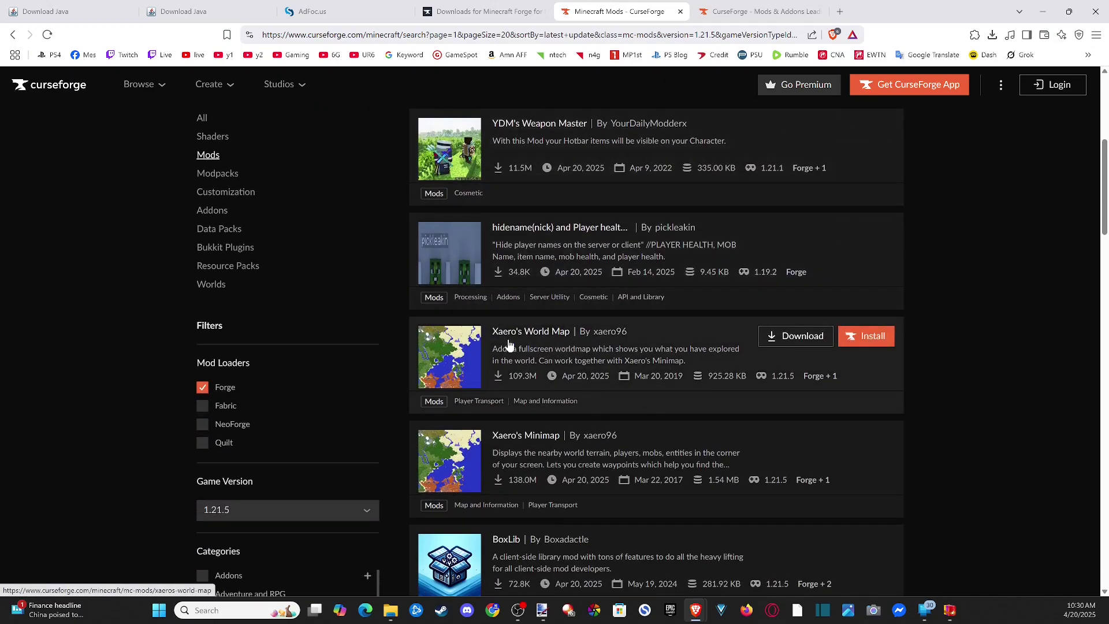
scroll(522, 392, down, 2)
scroll(563, 382, down, 1)
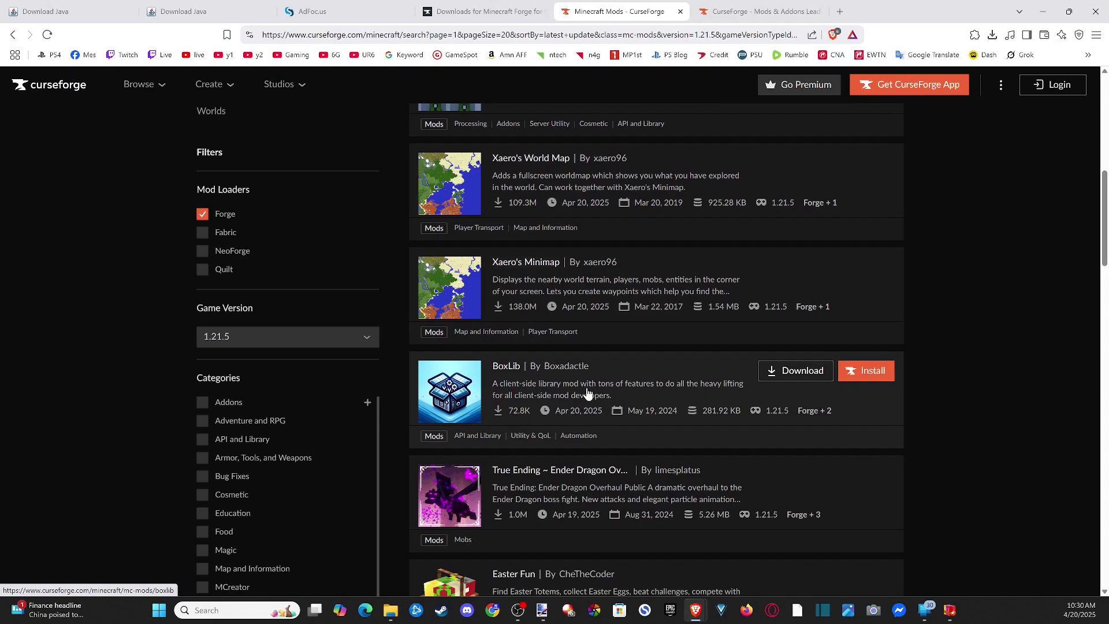
scroll(450, 368, up, 1)
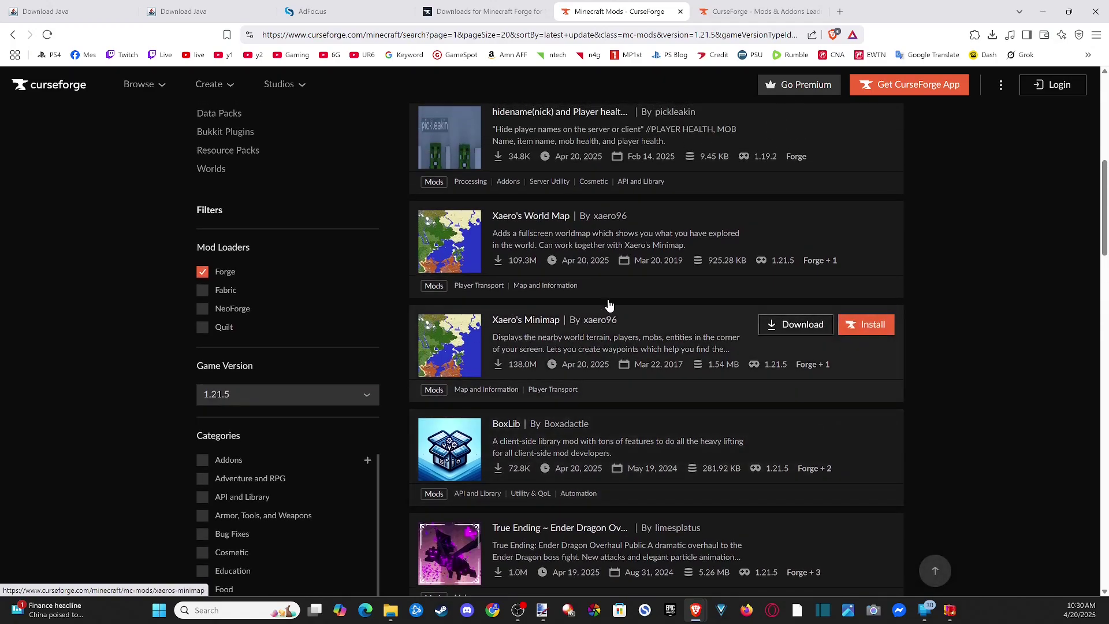
mouse_move(656, 186)
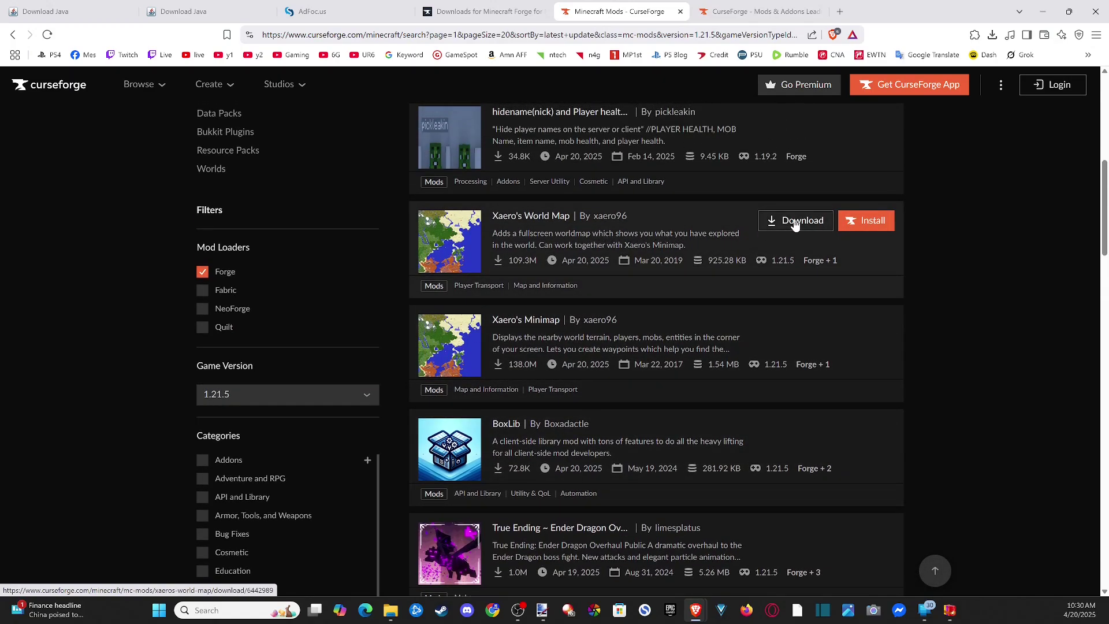
click(795, 222)
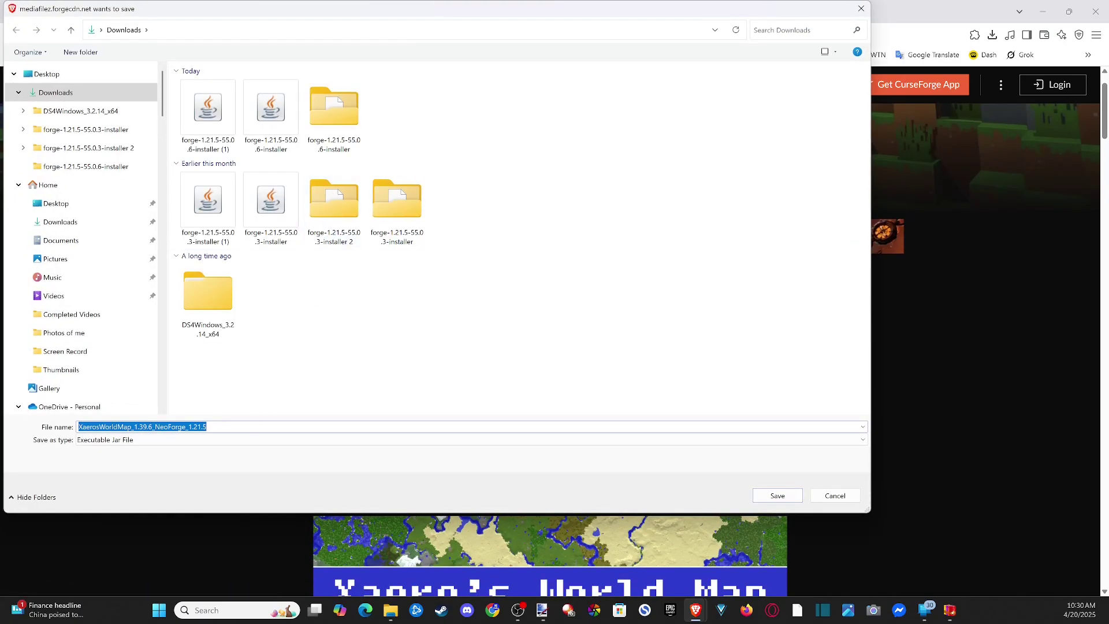
Inspect the suggested NeoForge Xaero's World Map file name, then cancel the save.
click(155, 427)
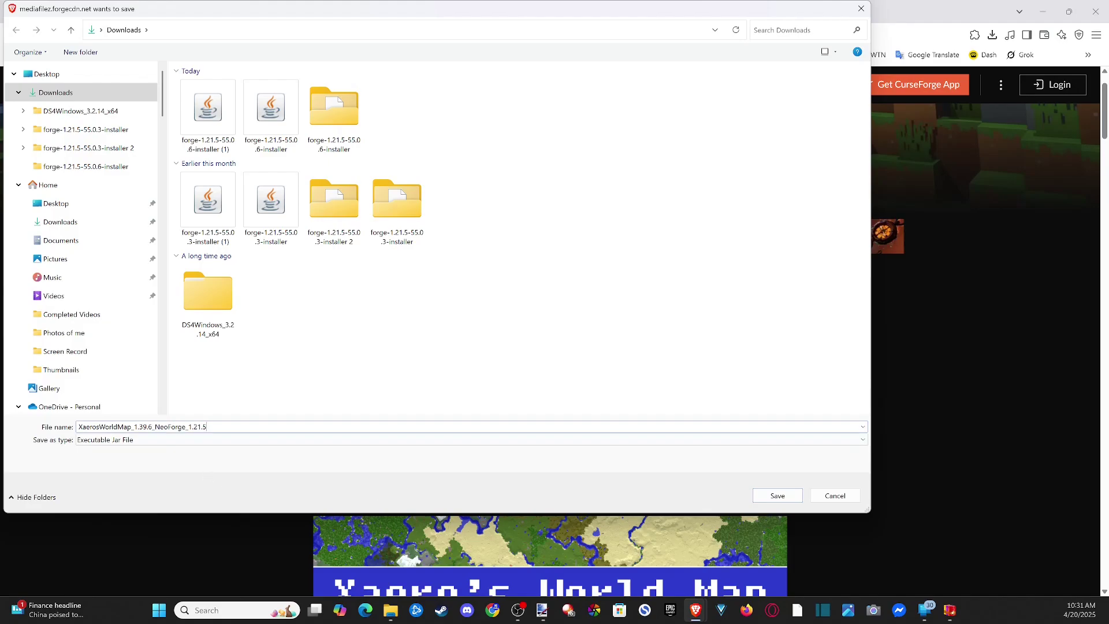
drag(206, 426, 111, 427)
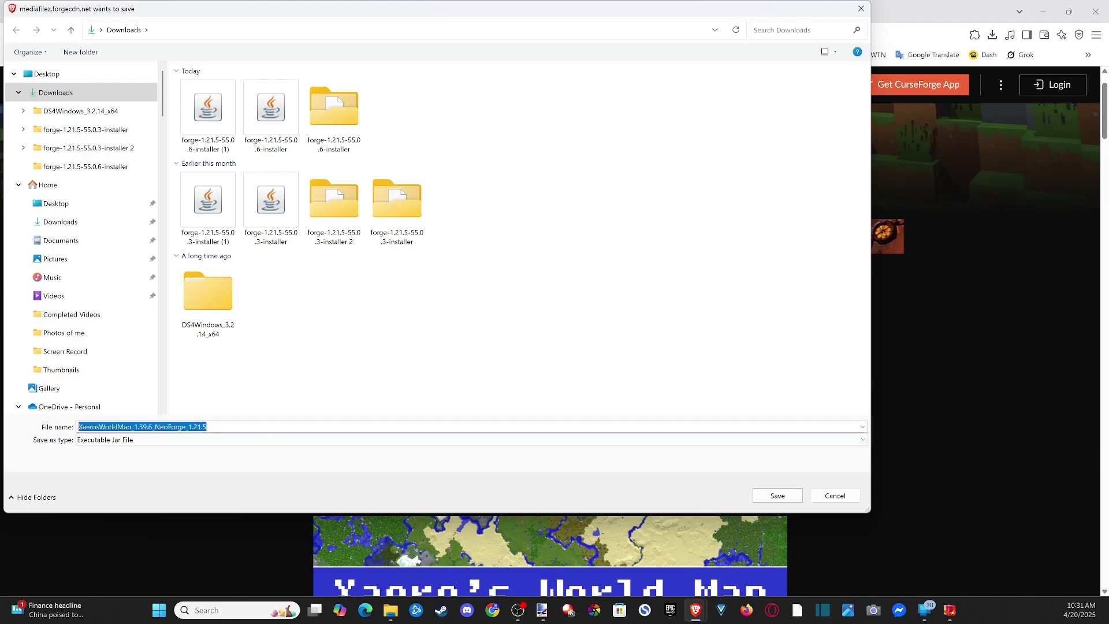
key(Right)
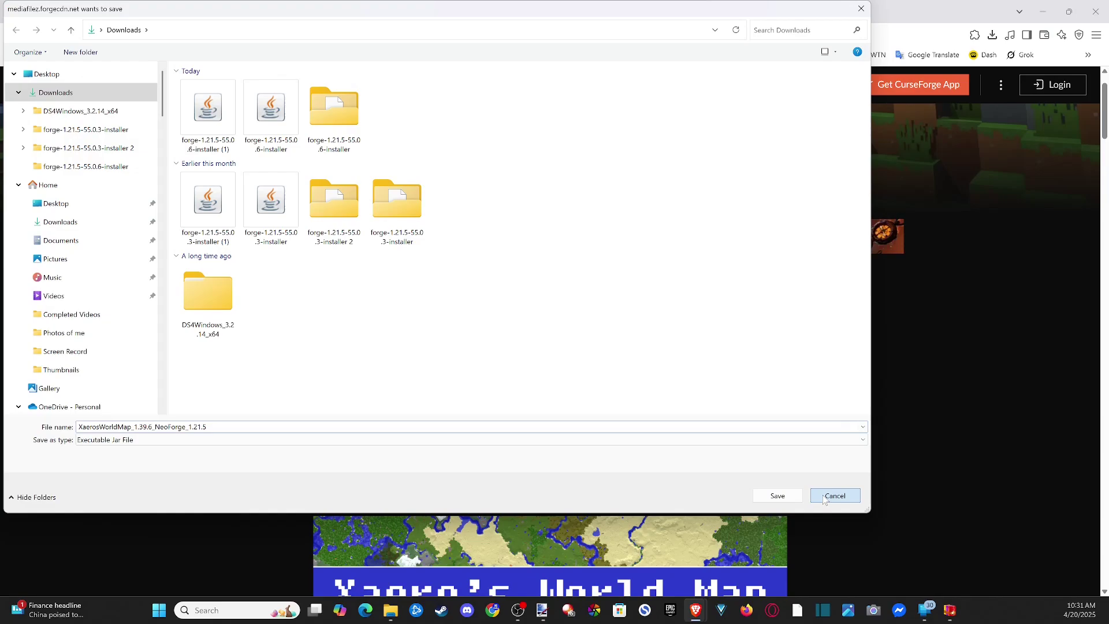
click(835, 496)
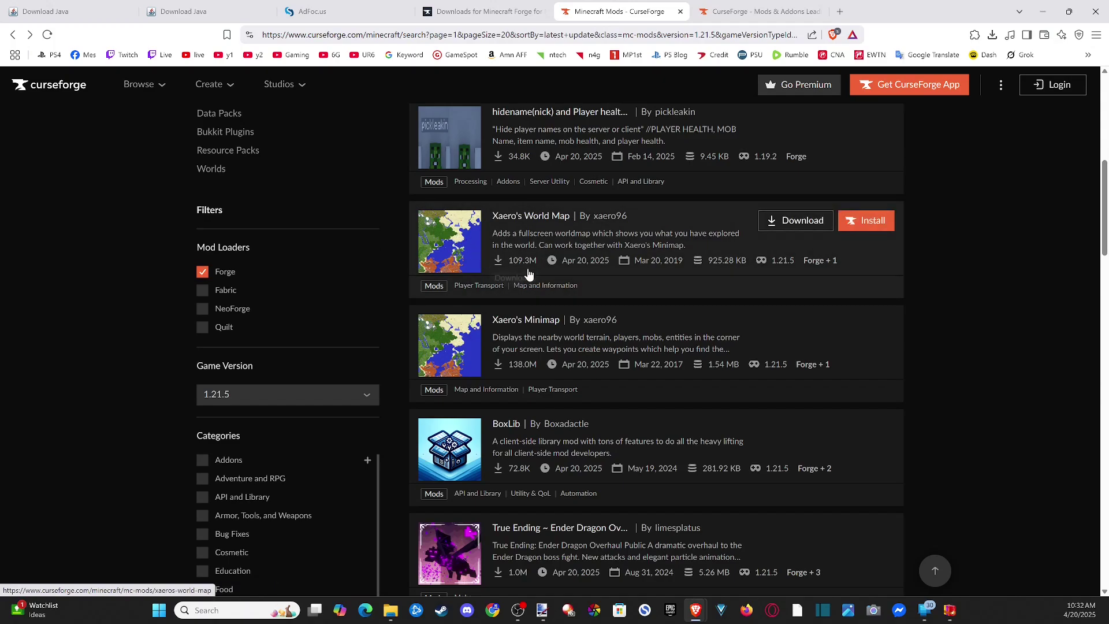
Request the 1.21.5 Forge download of Xaero's World Map 1.39.6 from its project page.
click(530, 232)
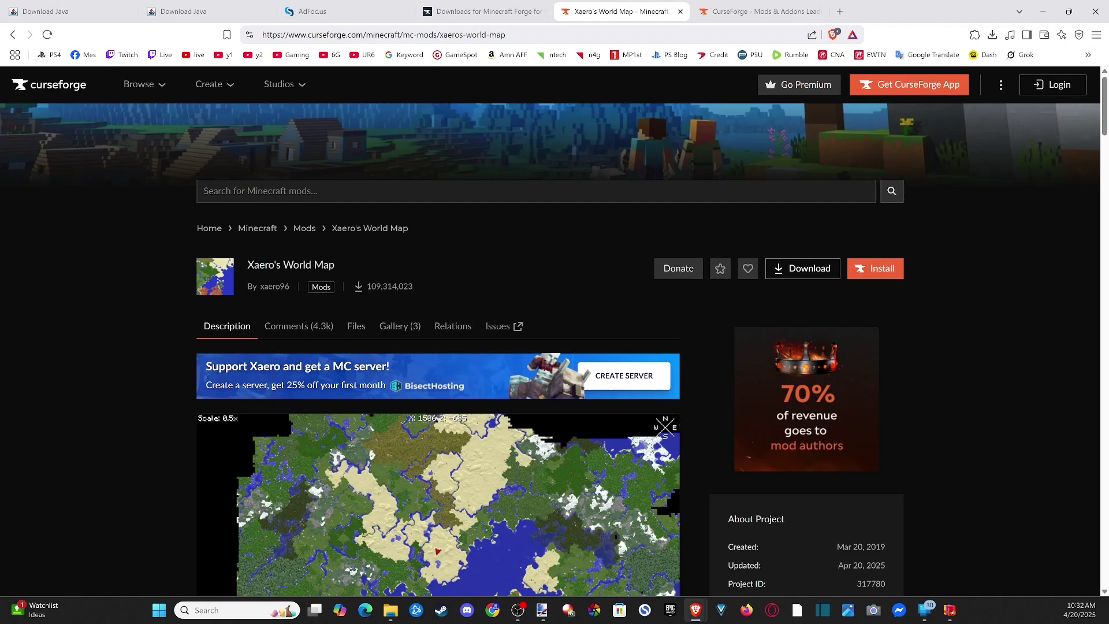
scroll(265, 205, down, 1)
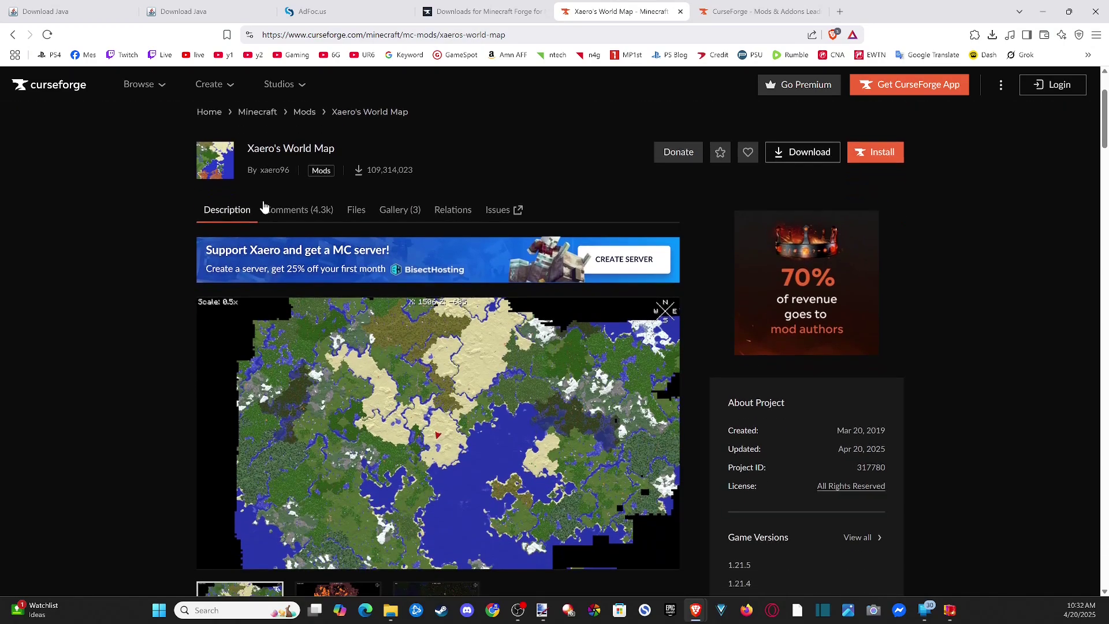
scroll(266, 205, down, 1)
scroll(714, 209, up, 2)
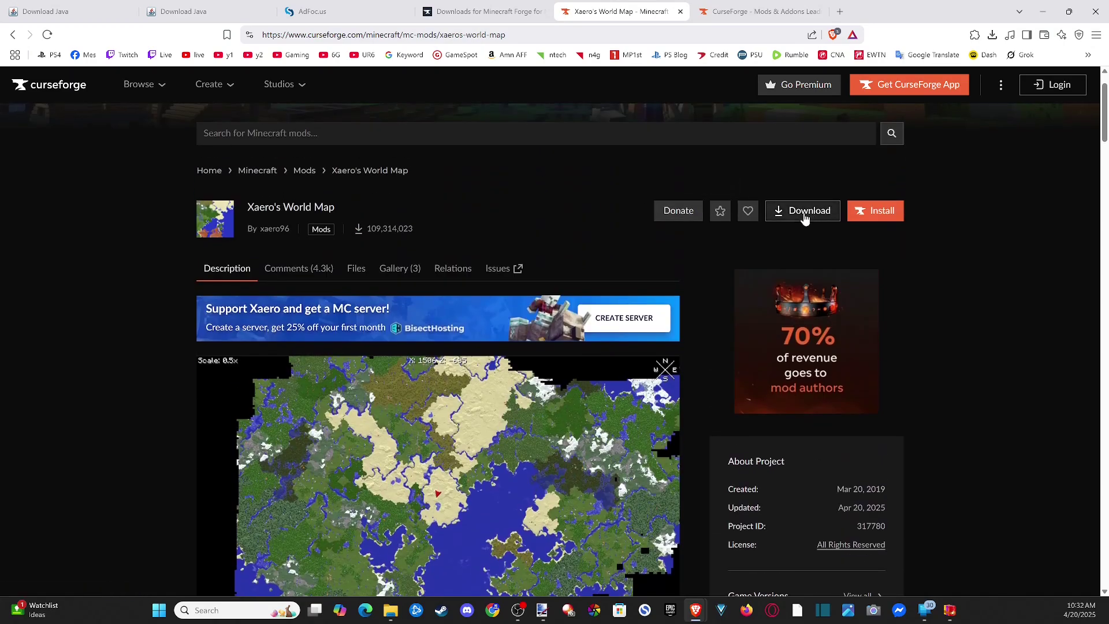
click(804, 213)
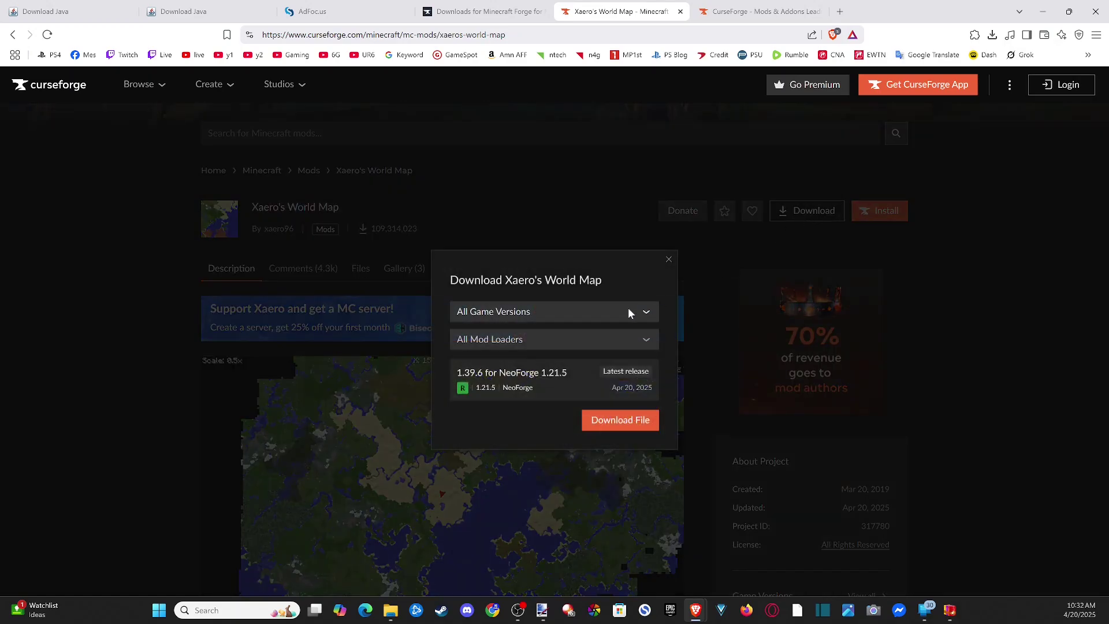
click(624, 309)
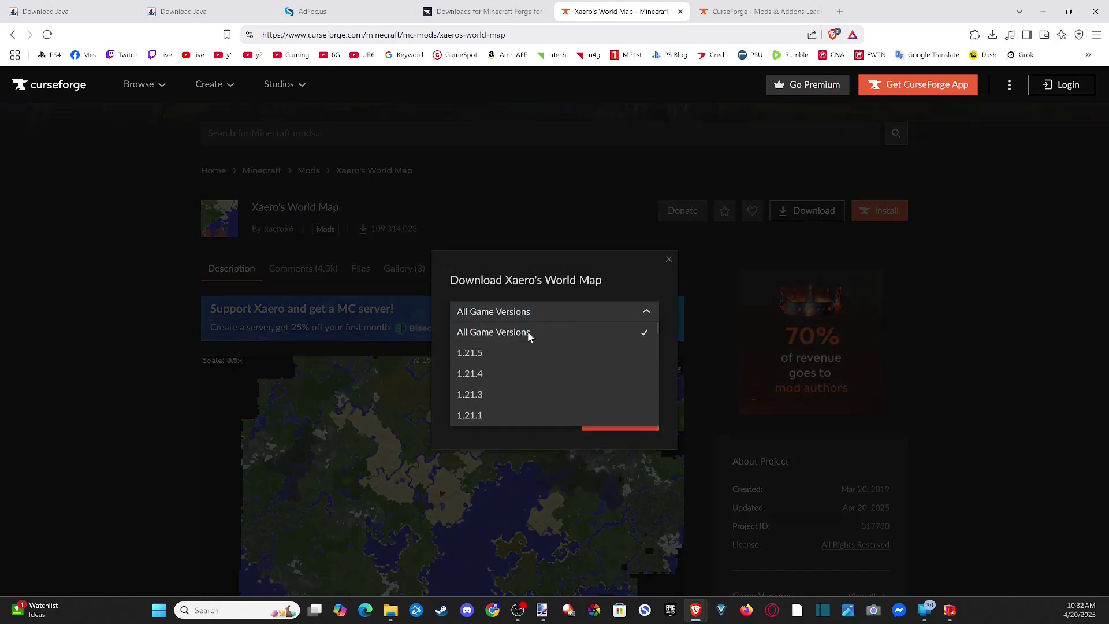
click(505, 353)
click(514, 340)
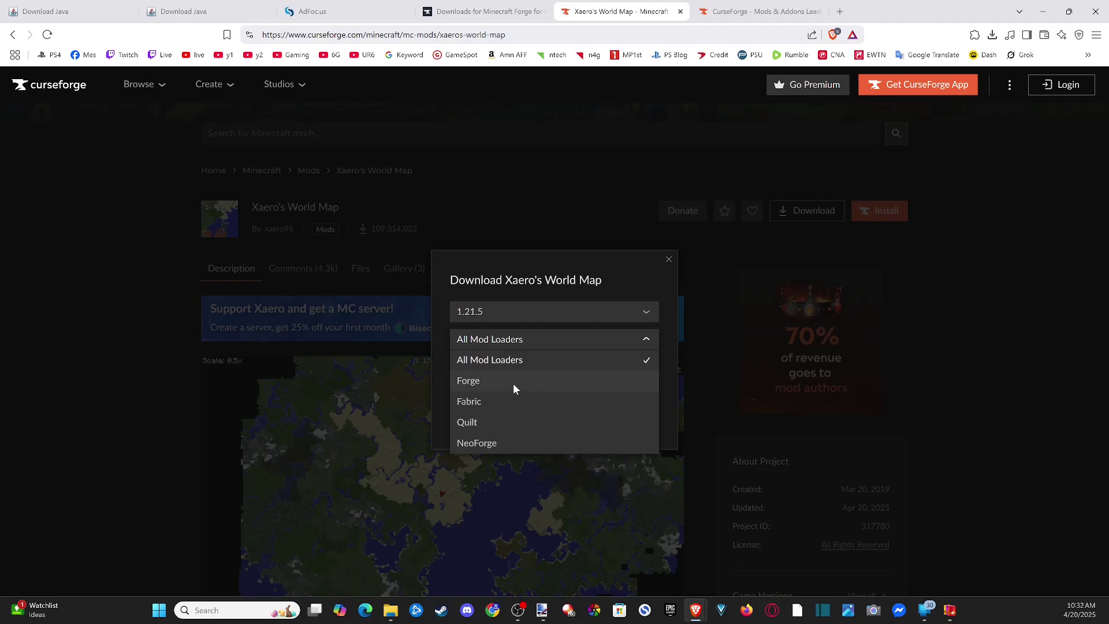
click(512, 381)
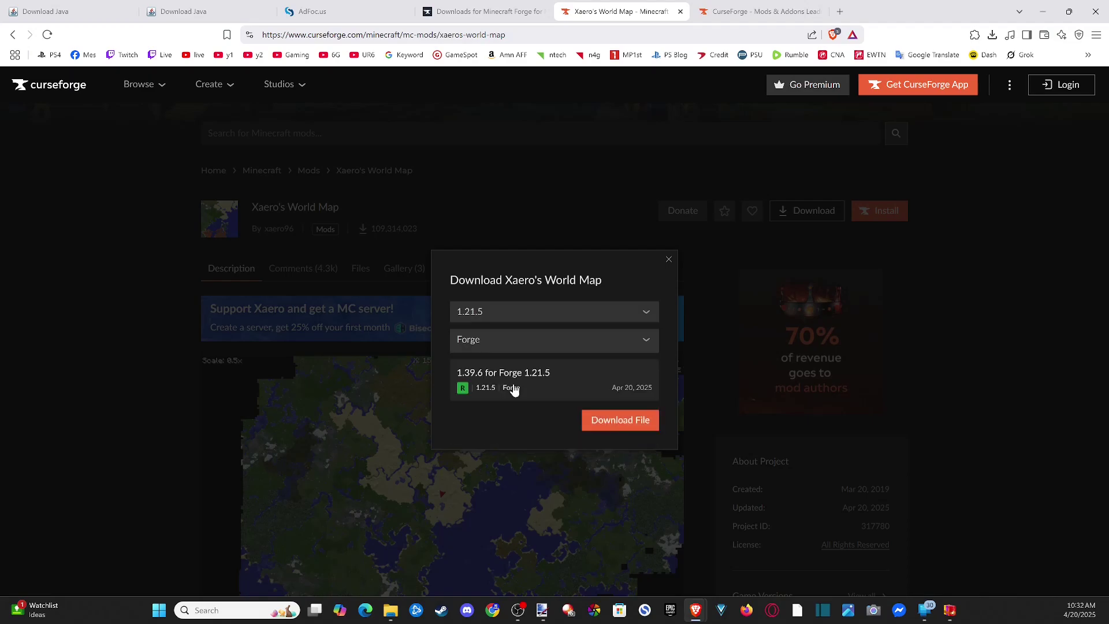
click(613, 425)
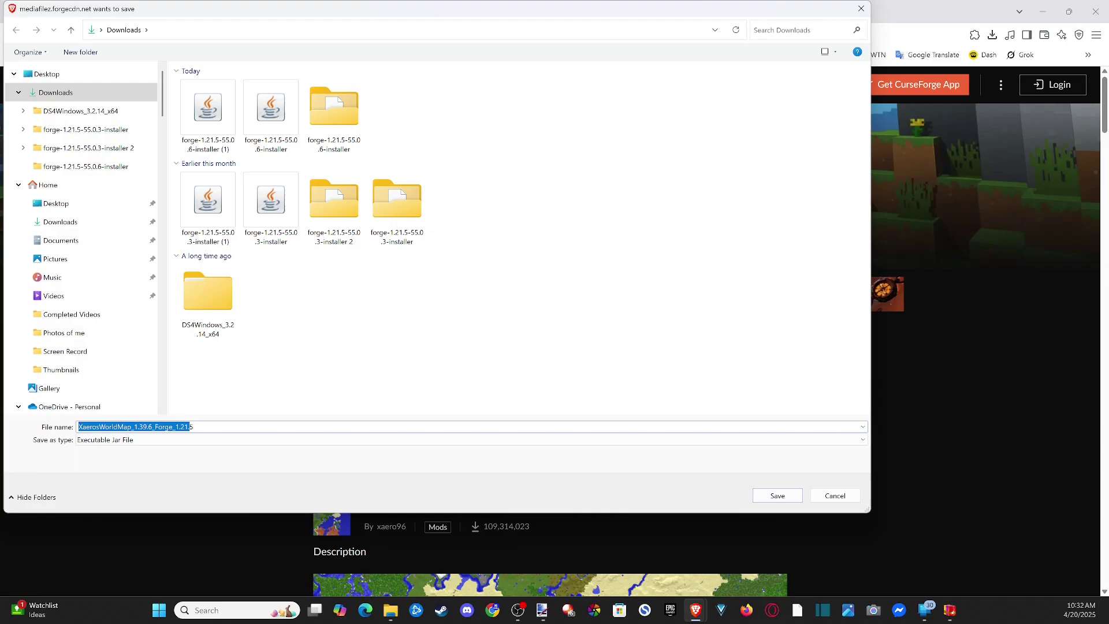
Save XaerosWorldMap_1.39.6_Forge_1.21.5.jar into the Downloads folder.
click(148, 427)
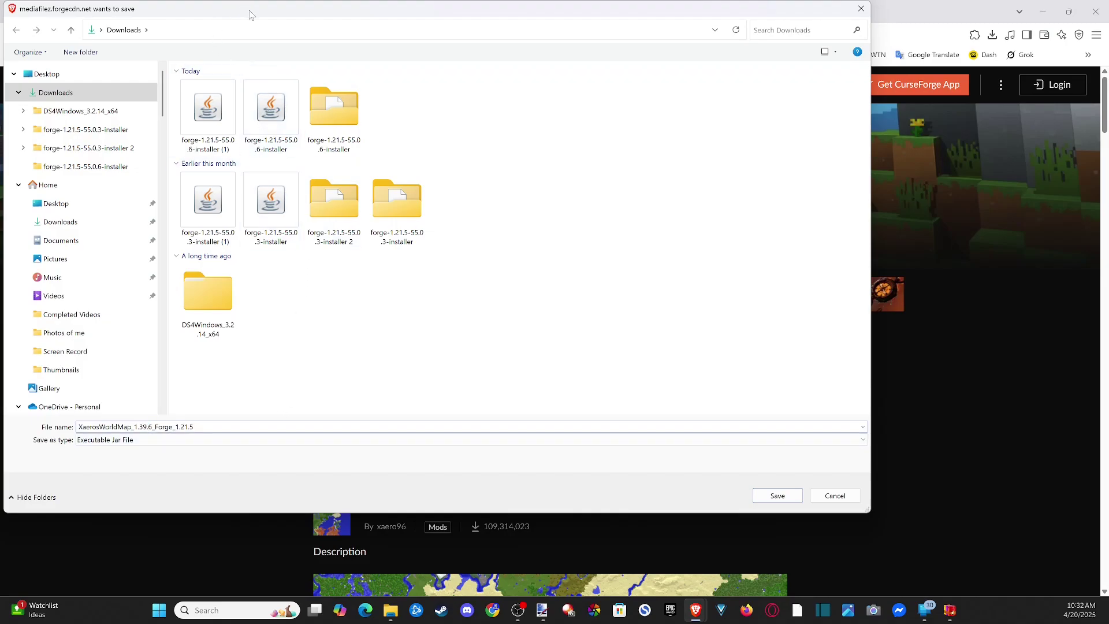
drag(249, 13, 352, 59)
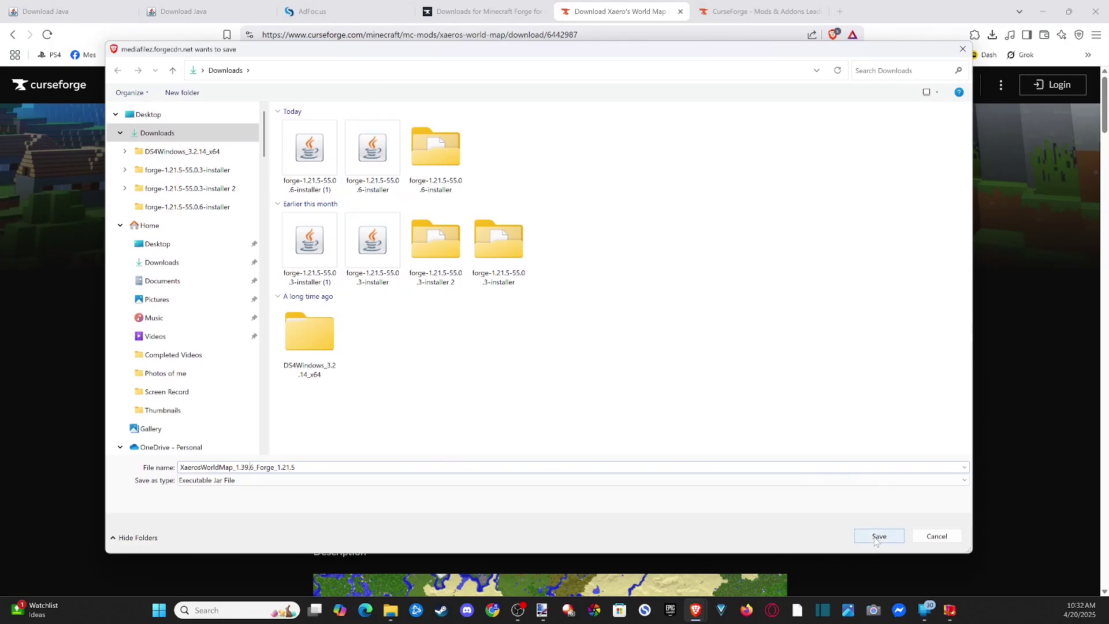
click(877, 537)
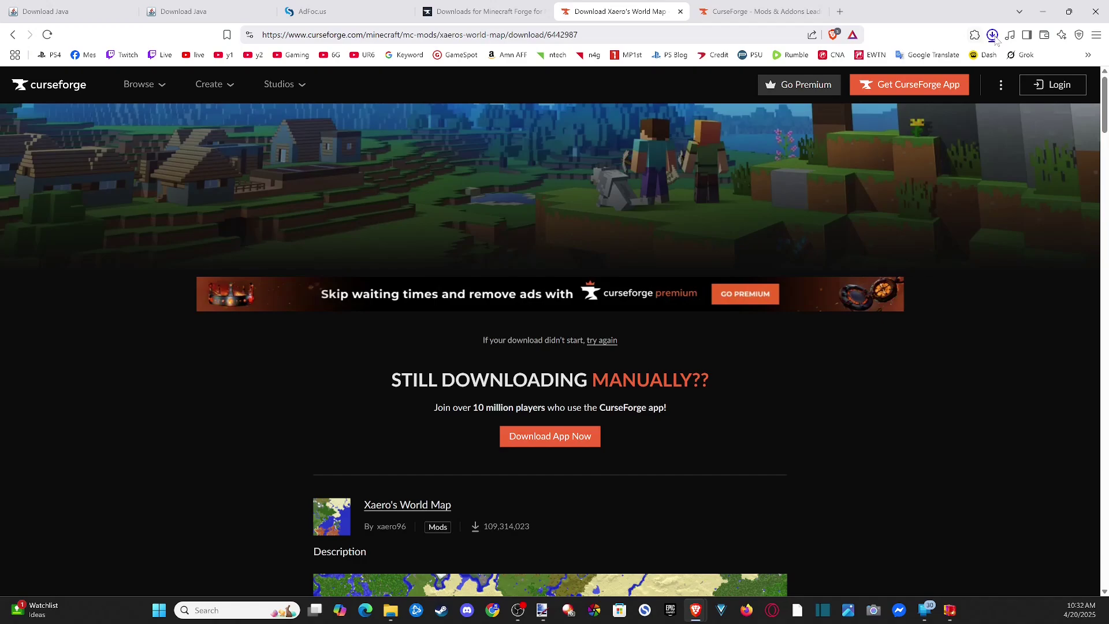
Reveal the newly downloaded jar in File Explorer from the browser's download history.
click(993, 36)
right_click(922, 90)
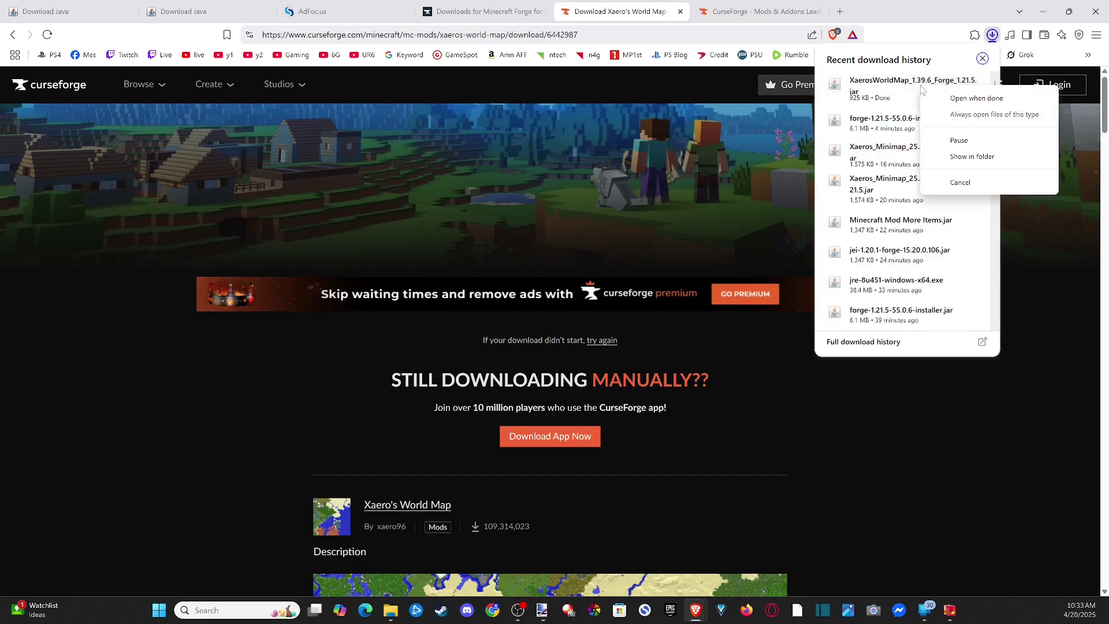
click(943, 155)
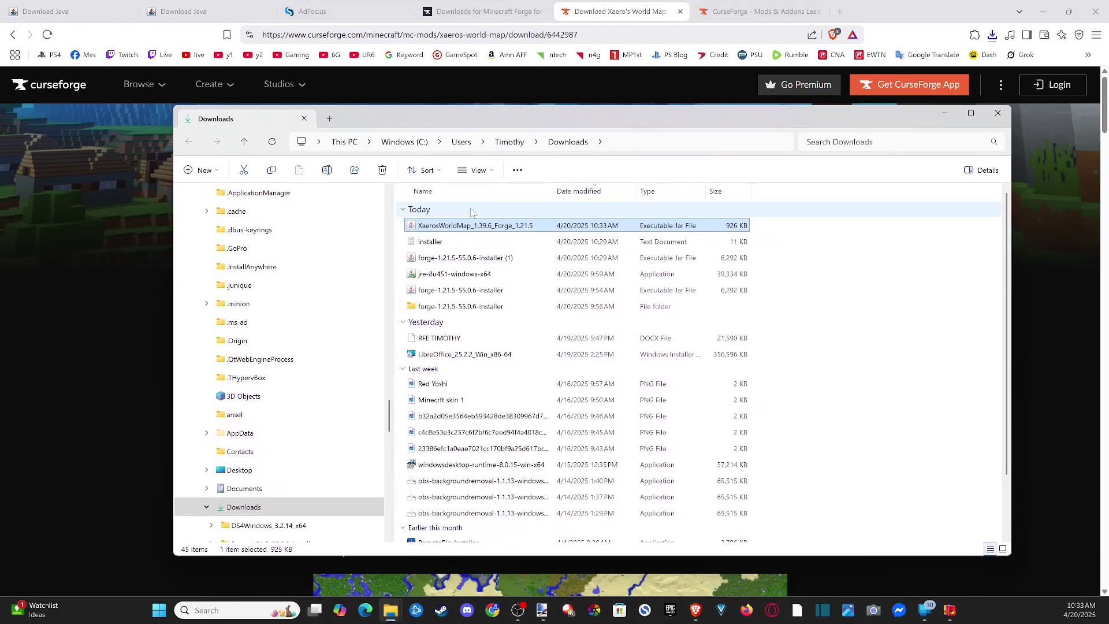
Drag the World Map jar from Downloads to the mods folder and close the Downloads window.
drag(463, 228, 5, 275)
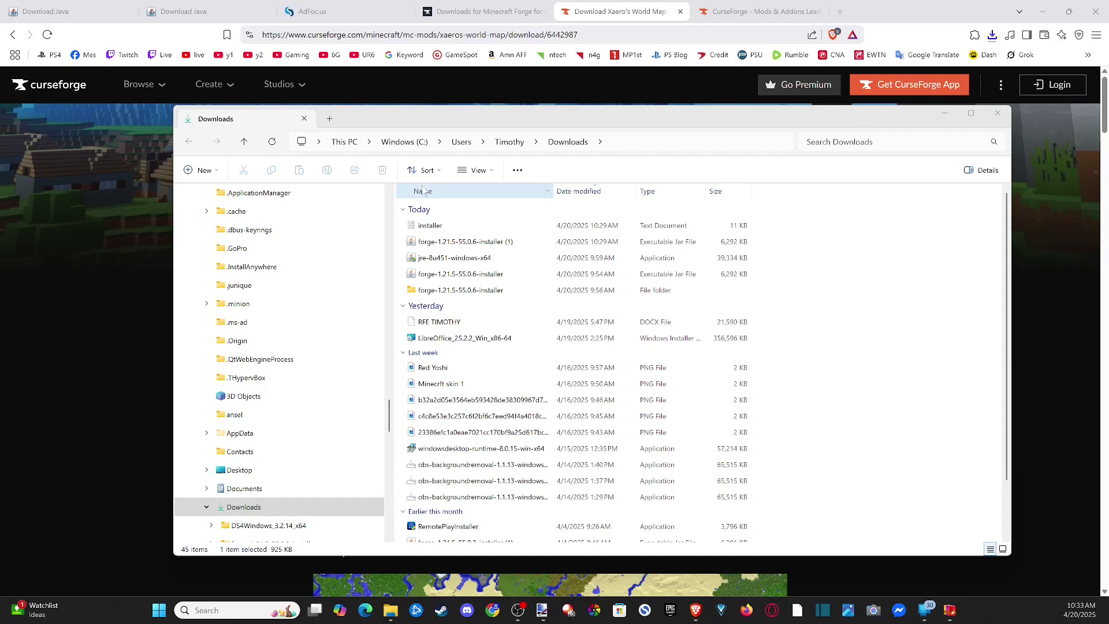
click(997, 114)
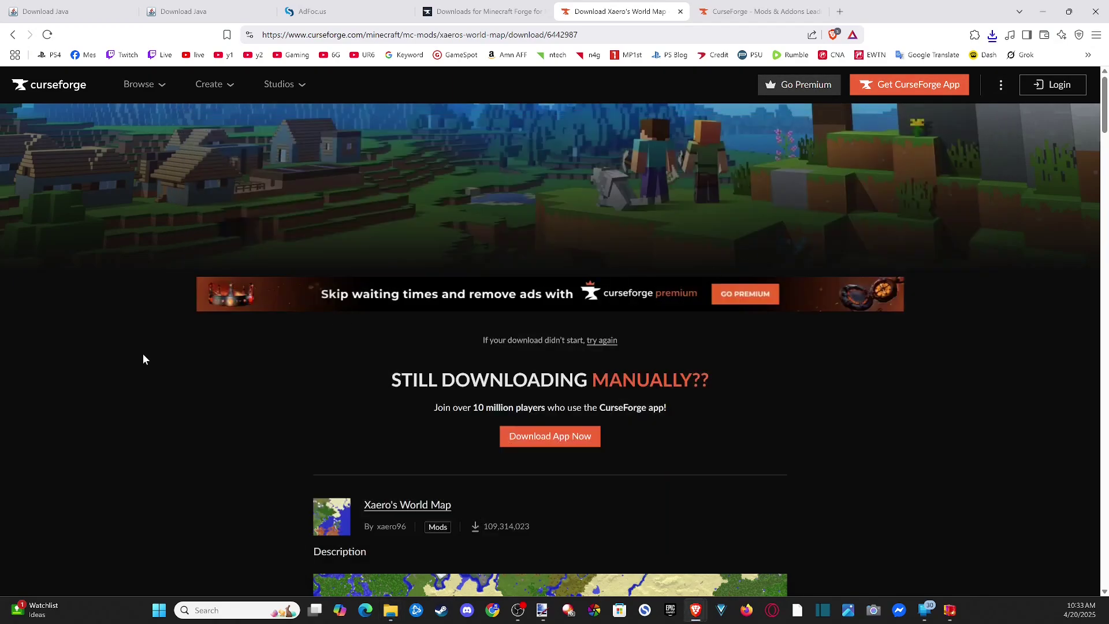
Launch Minecraft Launcher via Windows search and select the forge installation to play.
click(225, 610)
text(mine)
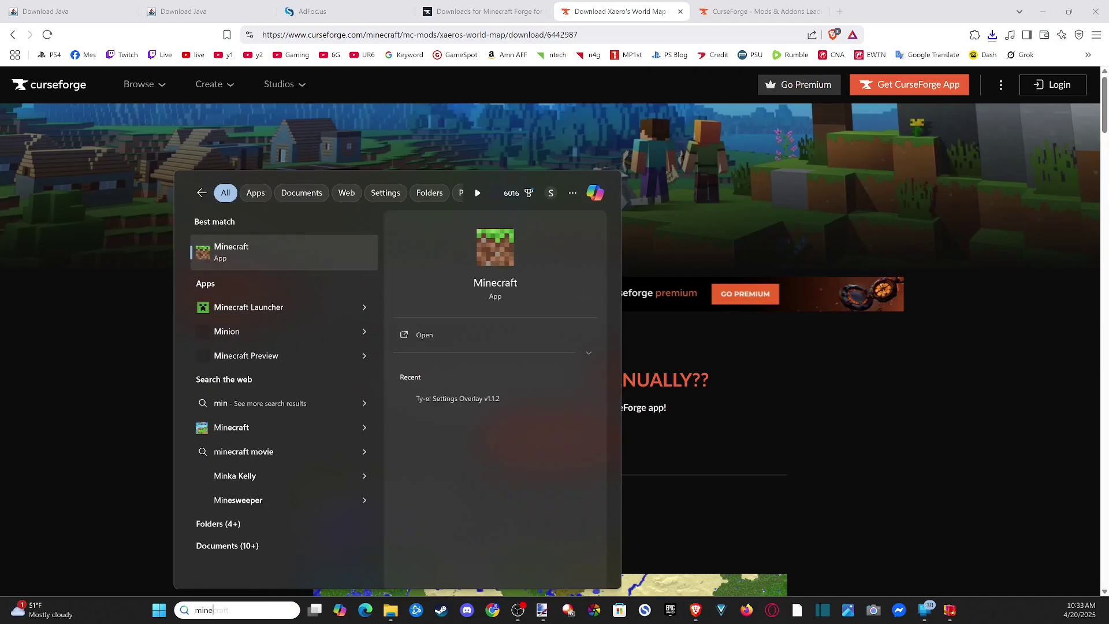
text(craft)
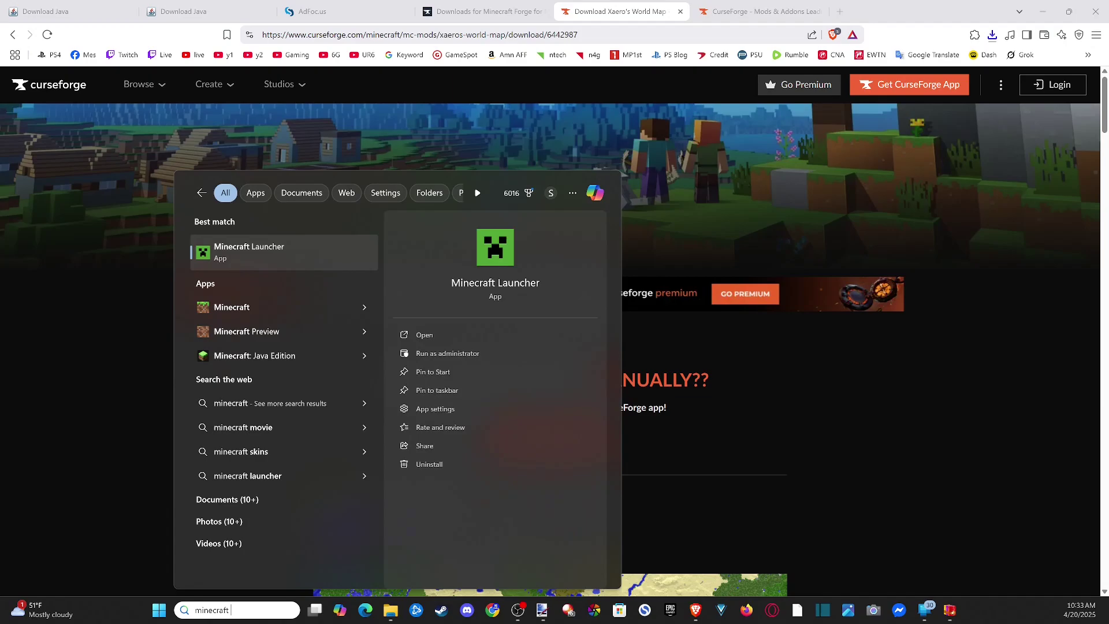
click(274, 257)
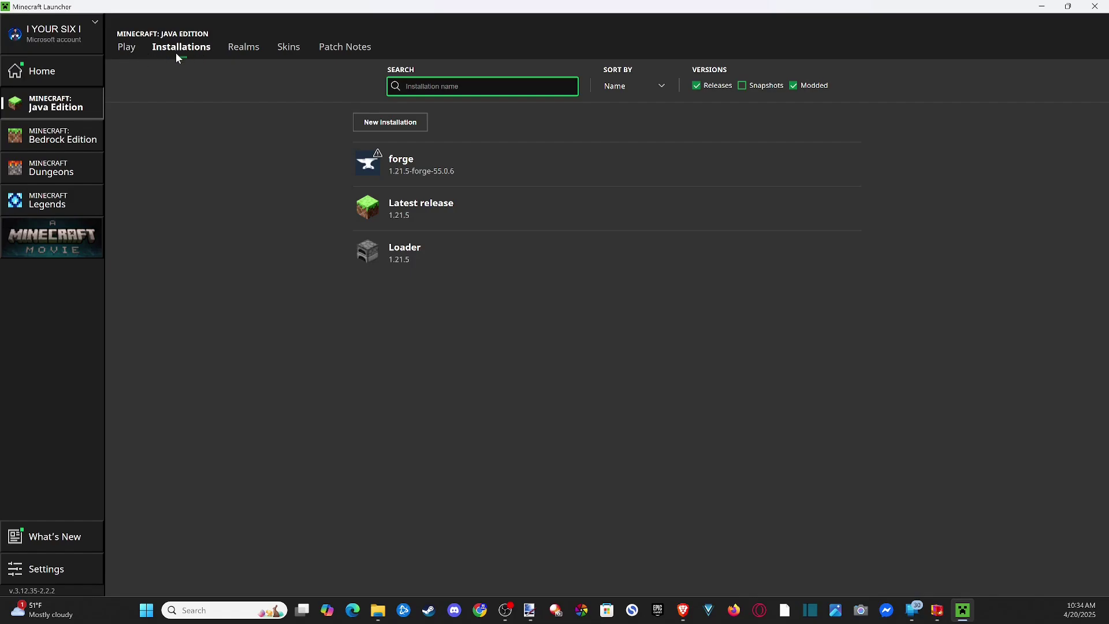
mouse_move(414, 164)
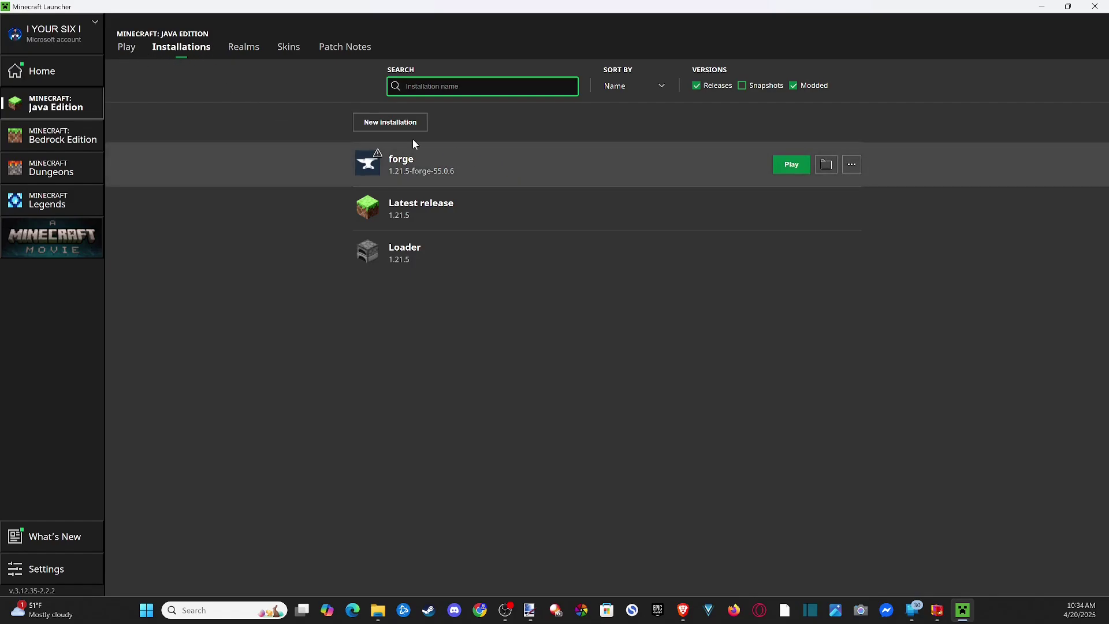
click(128, 47)
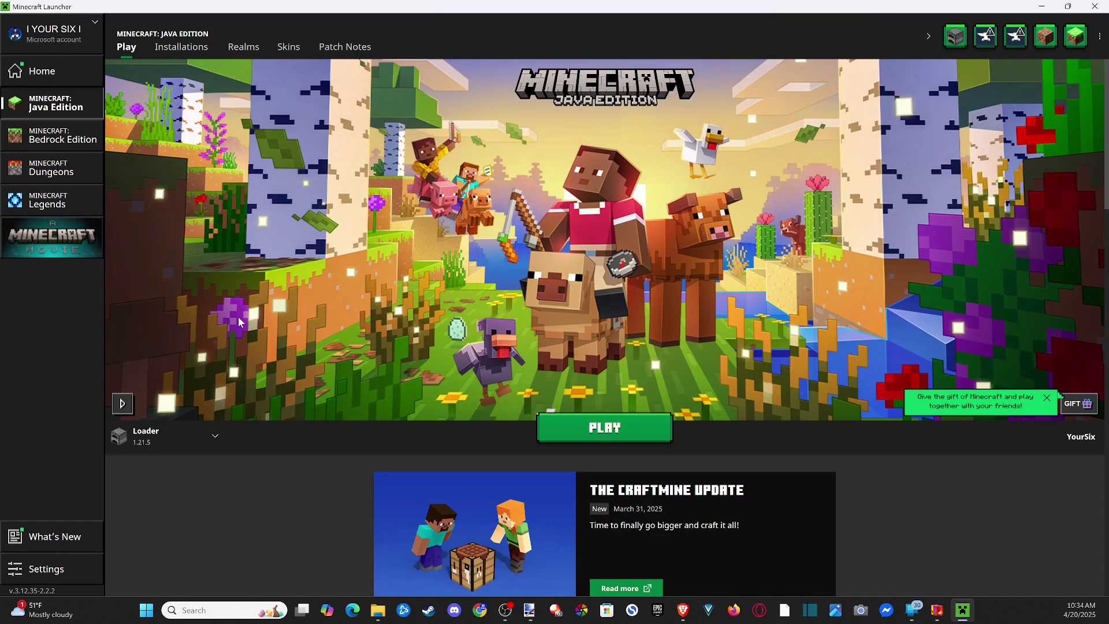
click(195, 440)
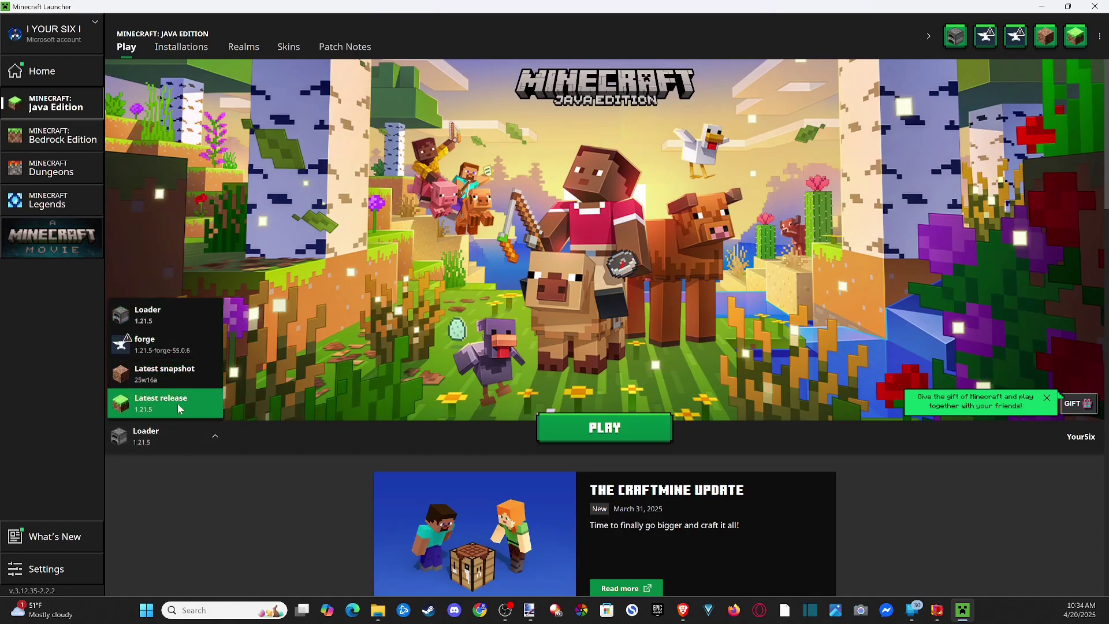
click(170, 347)
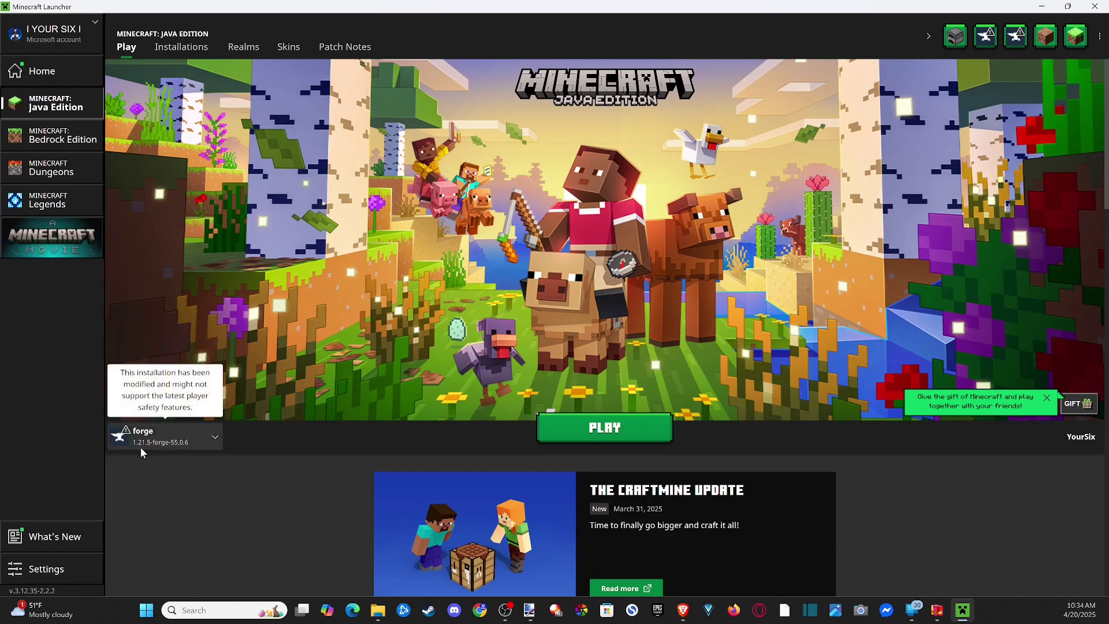
Inspect the forge 1.21.5-forge-55.0.6 installation settings without changing anything.
click(182, 49)
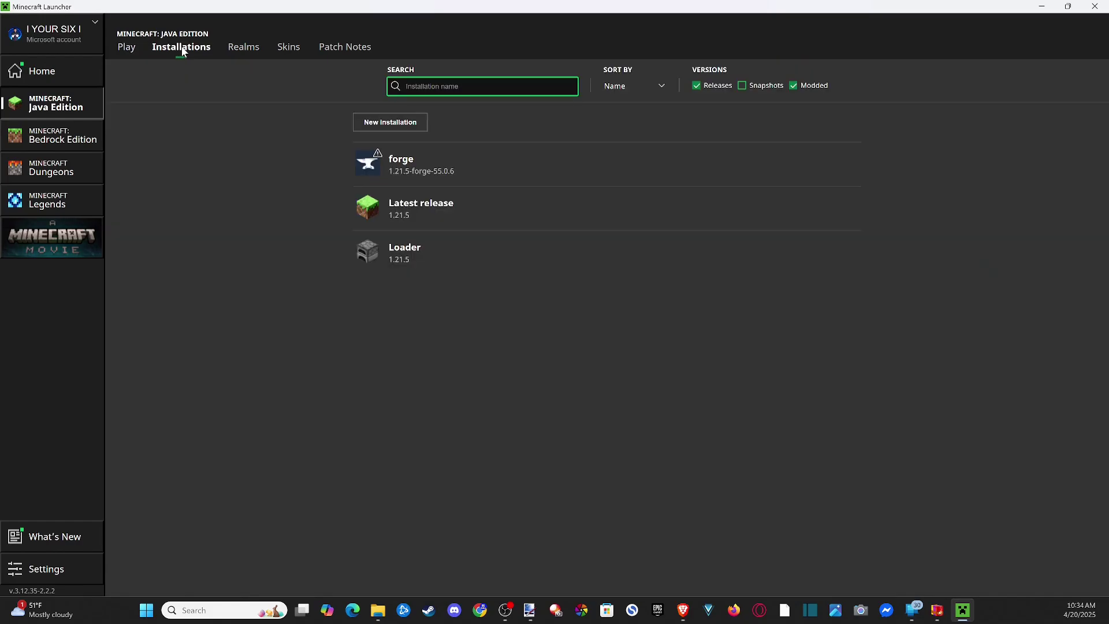
mouse_move(607, 164)
click(852, 165)
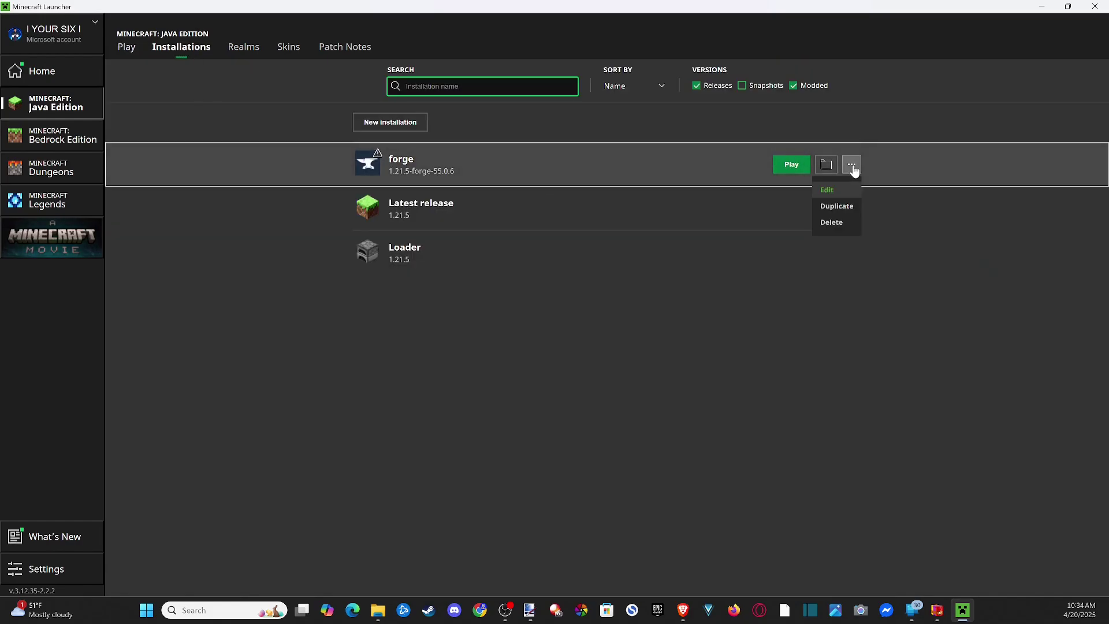
click(539, 163)
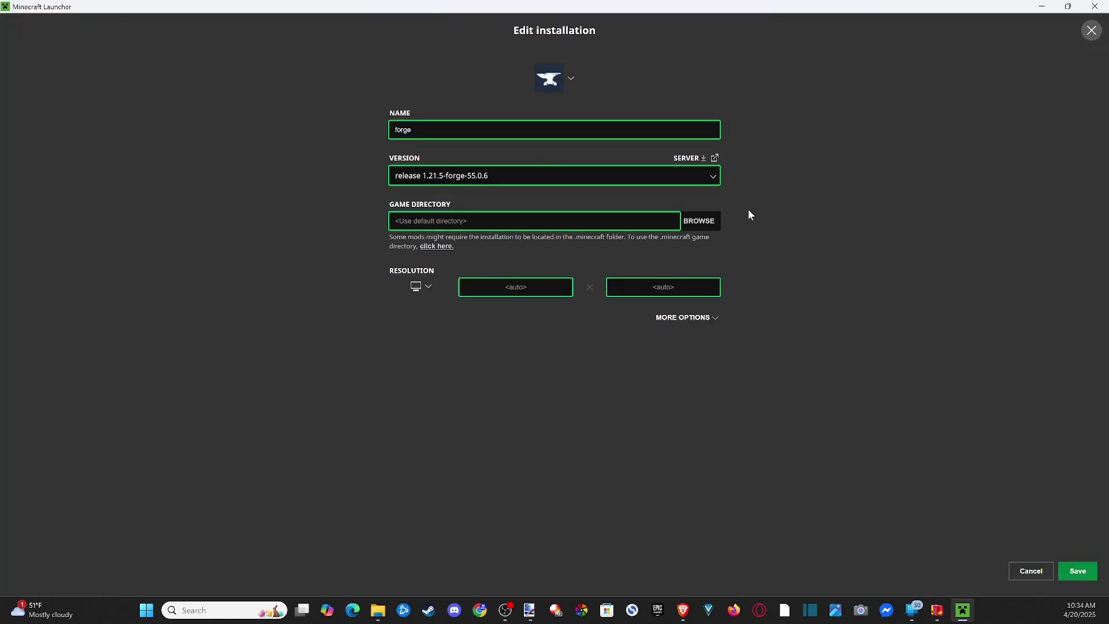
click(1031, 571)
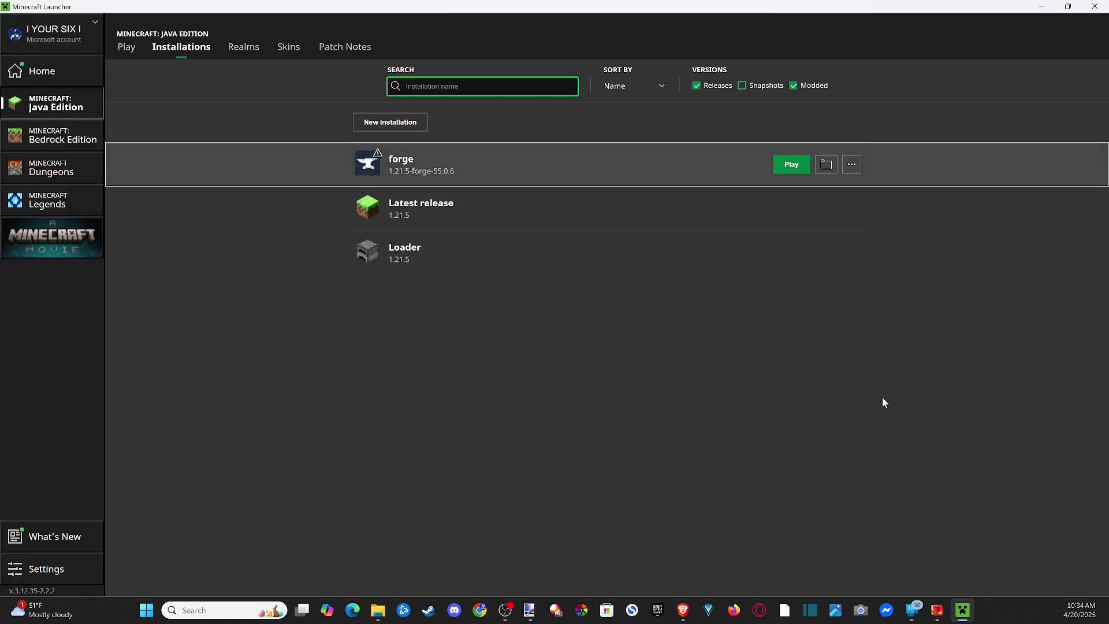
Launch the forge installation and maximize the game's loading window.
click(786, 168)
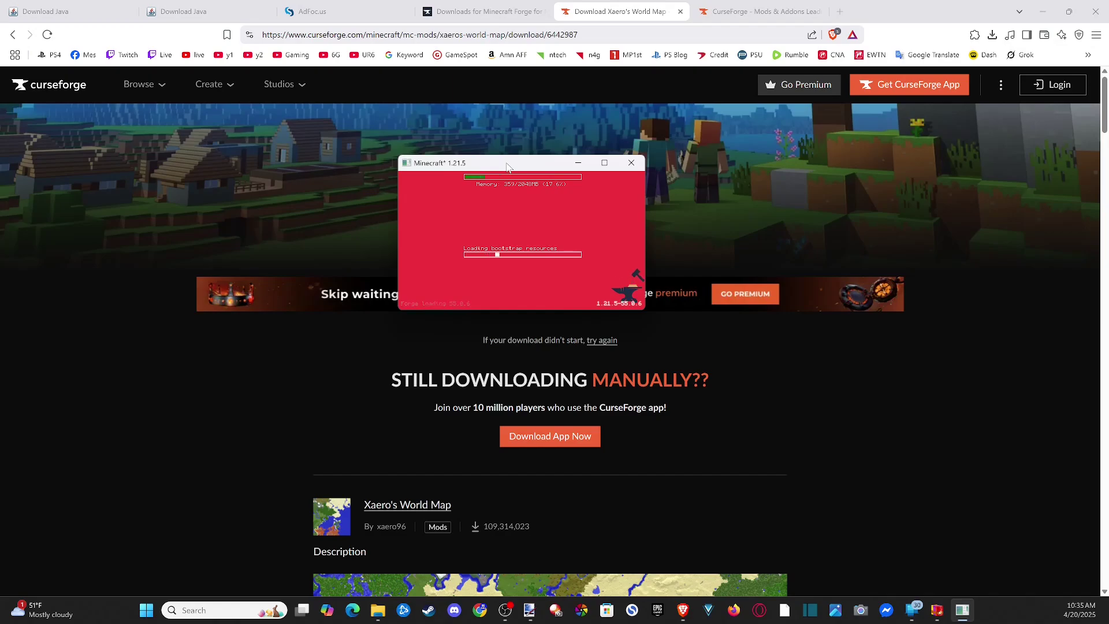
double_click(508, 167)
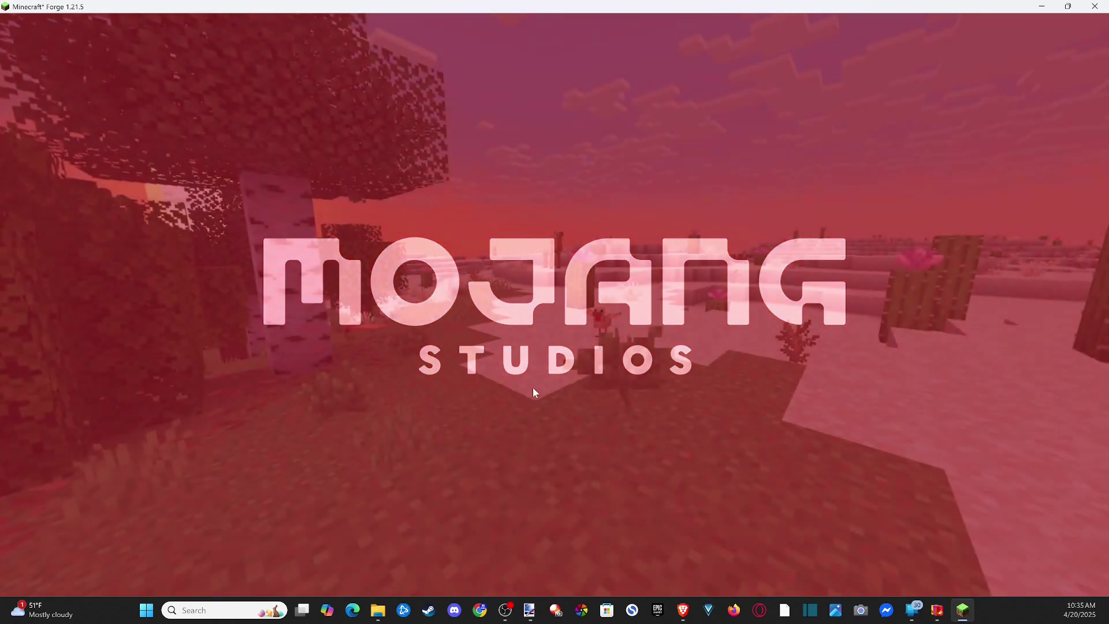
Review Xaero's Minimap 25.2.3 in the Mods list and open the .minecraft mods folder.
click(436, 408)
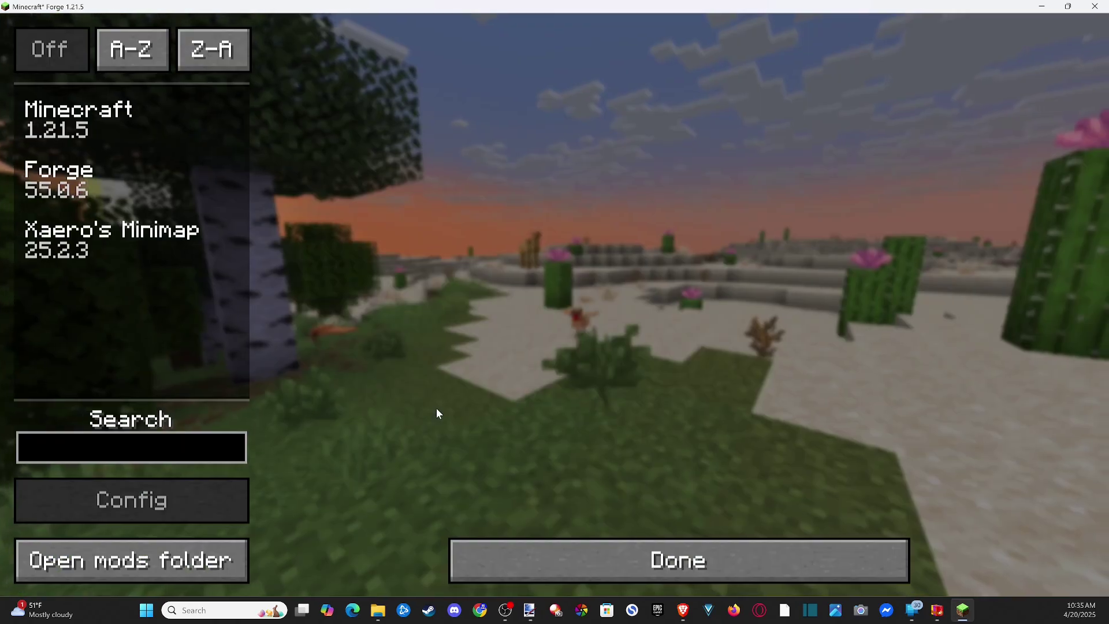
click(110, 238)
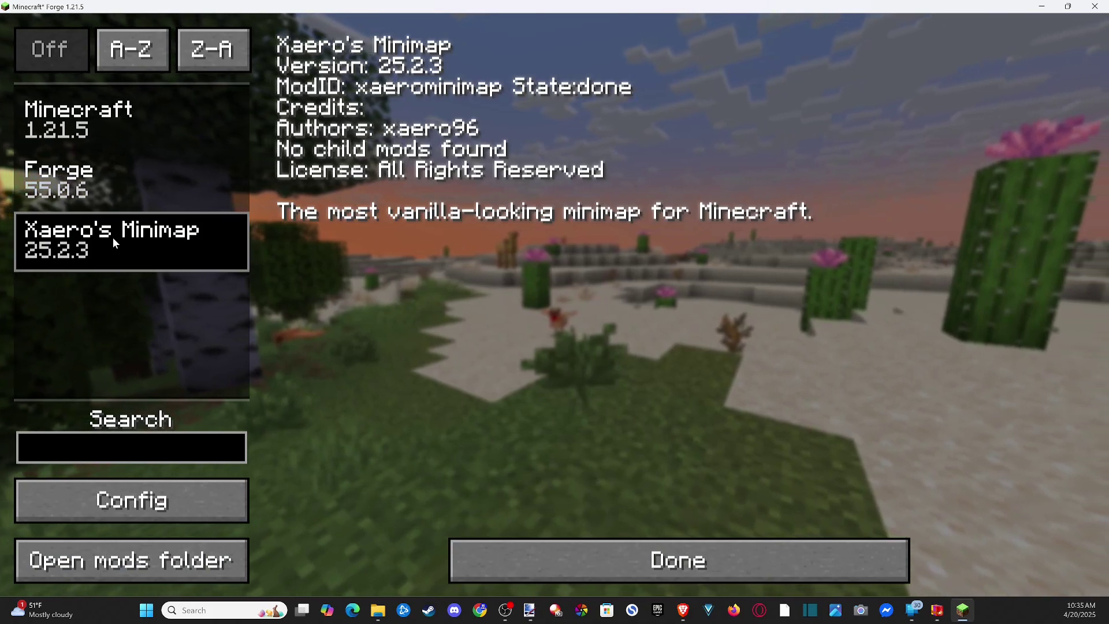
click(124, 560)
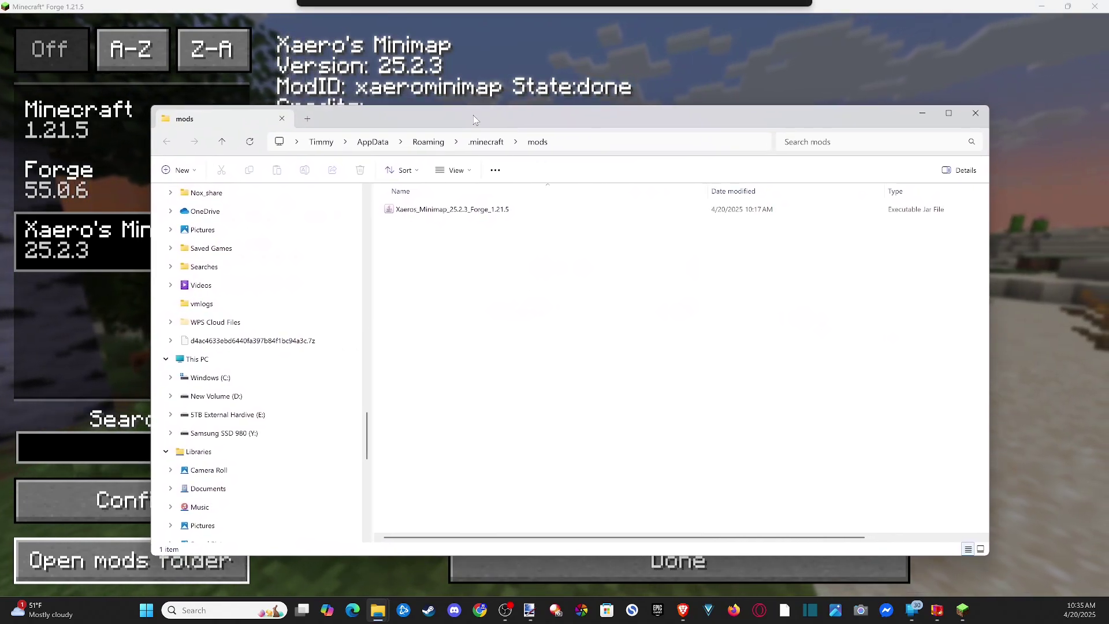
Copy XaerosWorldMap_1.39.6_Forge_1.21.5 into the .minecraft mods folder beside the minimap.
drag(473, 119, 478, 113)
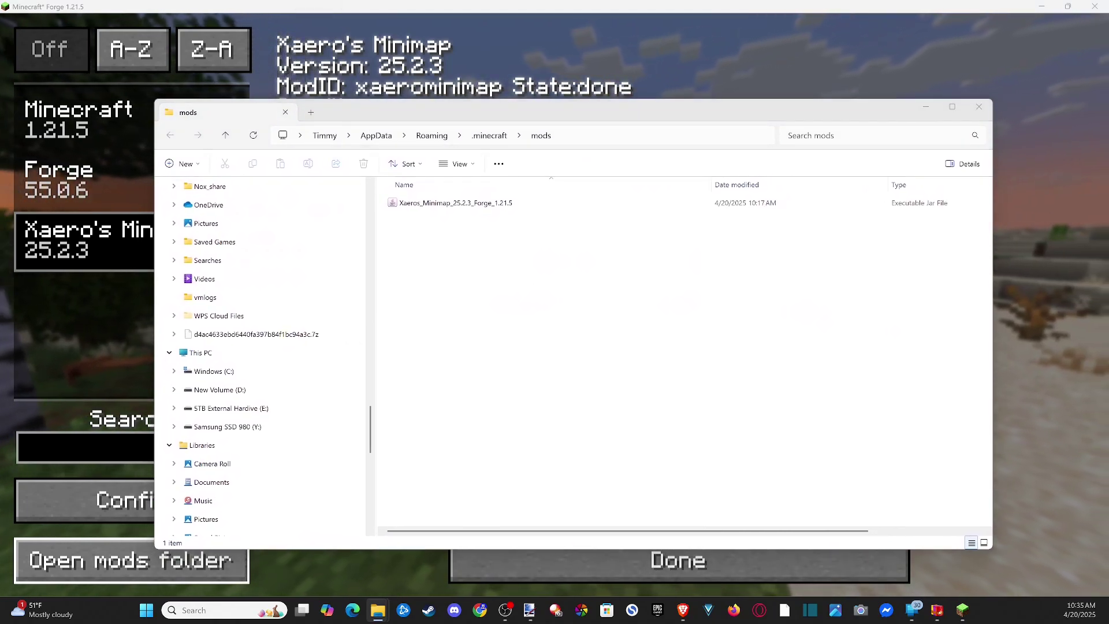
mouse_move(50, 340)
mouse_down()
mouse_move(503, 269)
mouse_move(478, 258)
mouse_up()
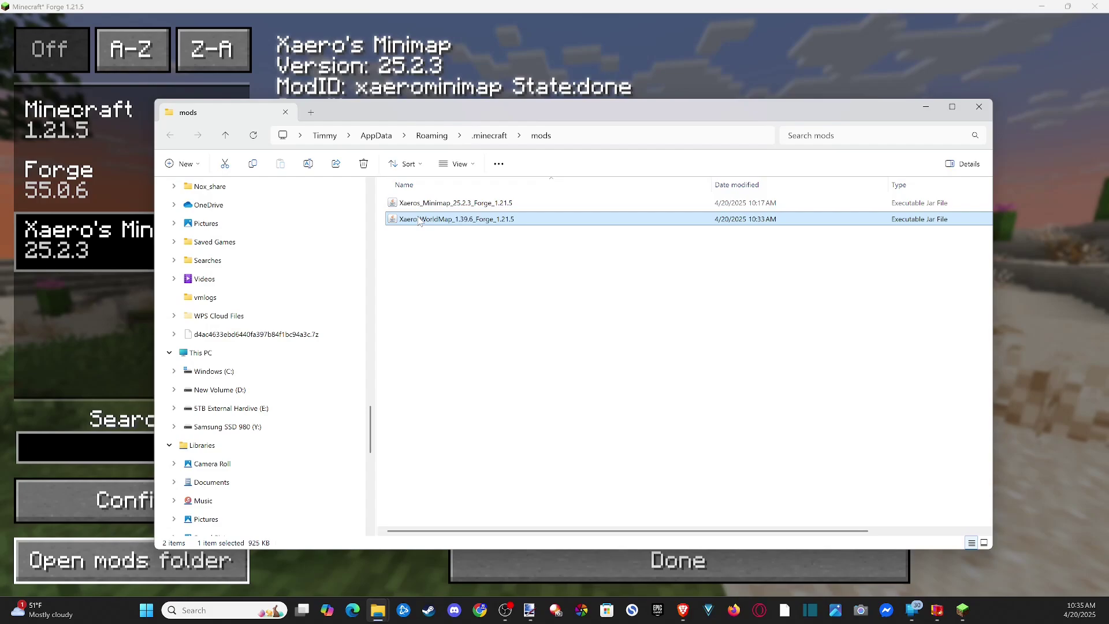
click(453, 278)
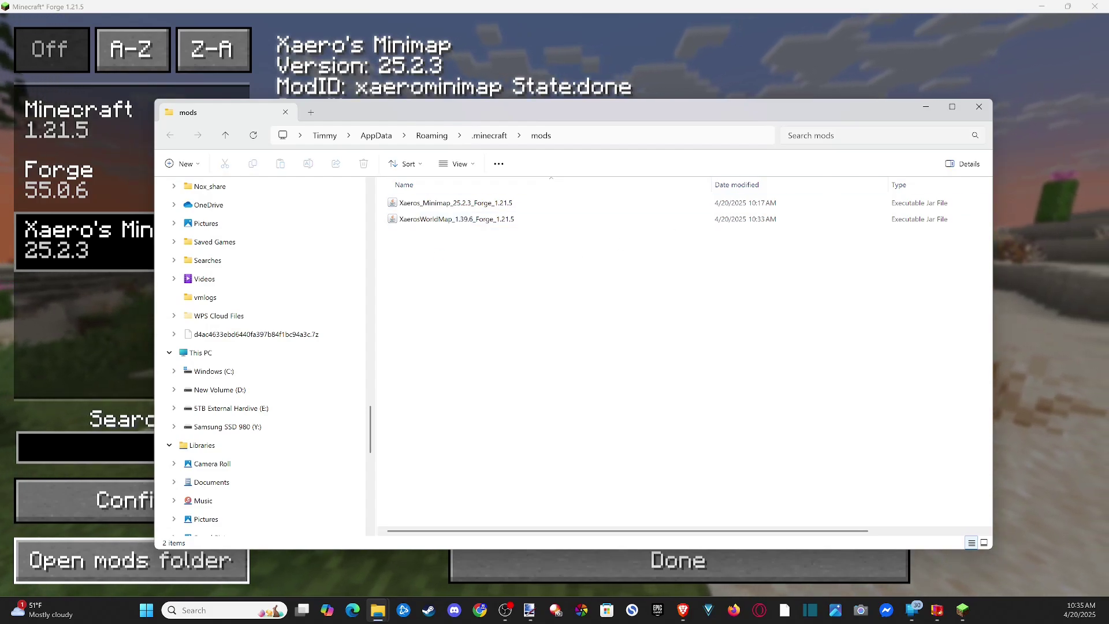
Back in Forge's Mods list, review the Forge, Minecraft and Xaero's Minimap entries.
click(903, 37)
click(130, 183)
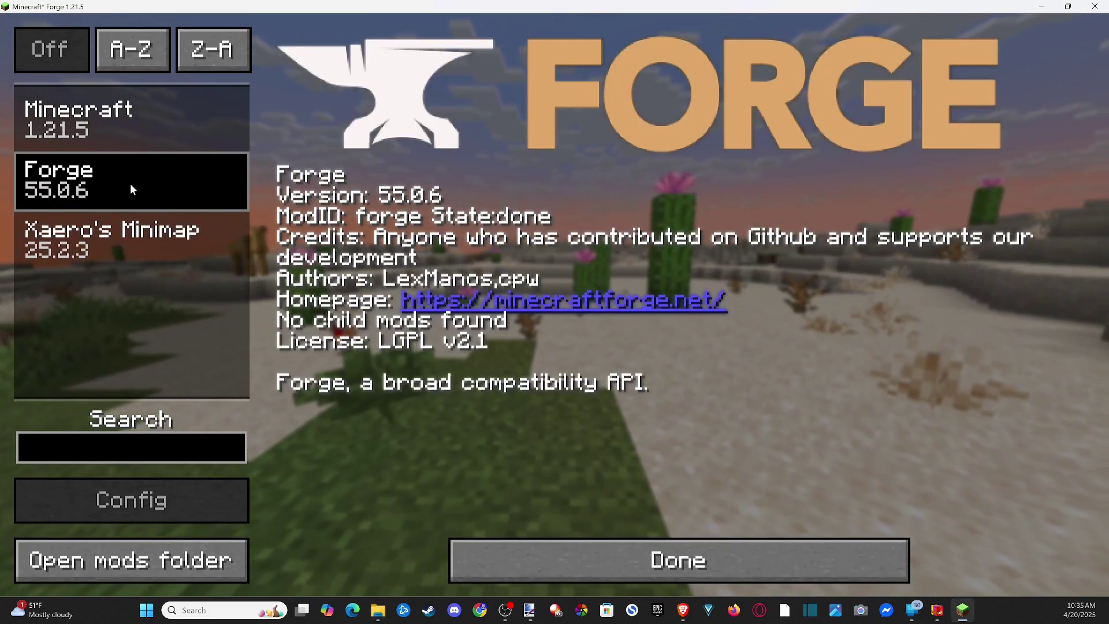
click(106, 121)
click(103, 253)
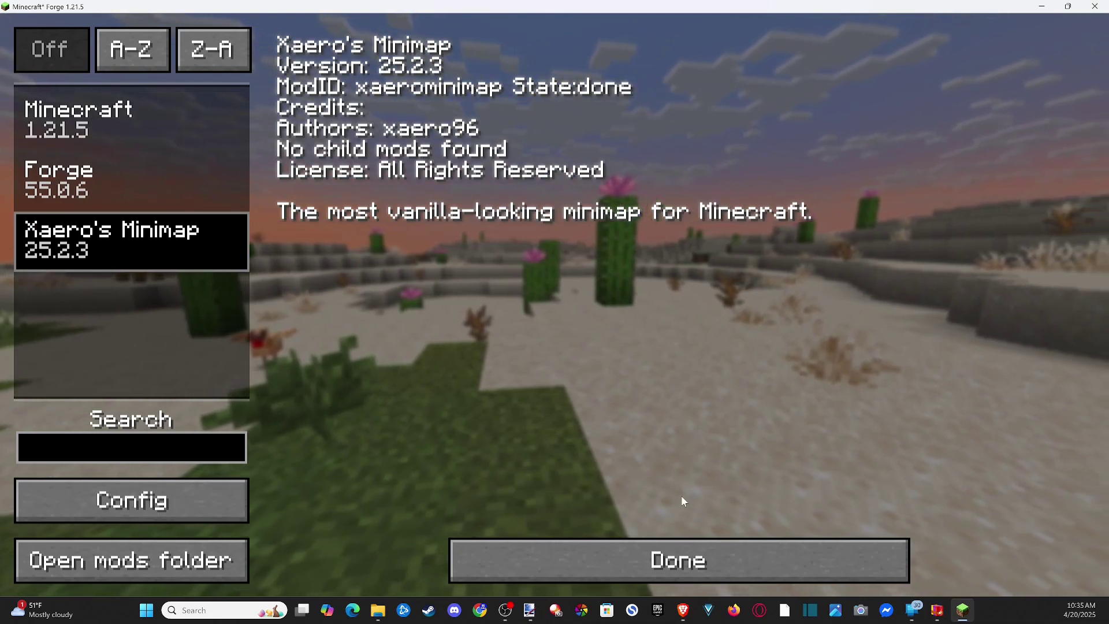
Leave and reopen the mods list, quit Minecraft, and bring up Windows search.
click(680, 560)
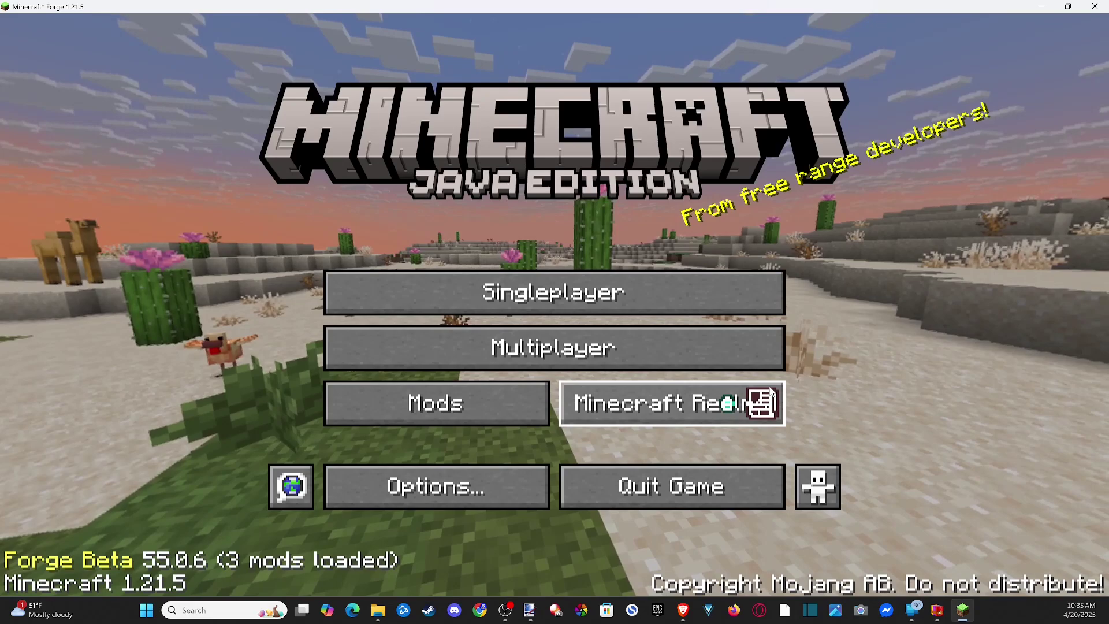
click(470, 402)
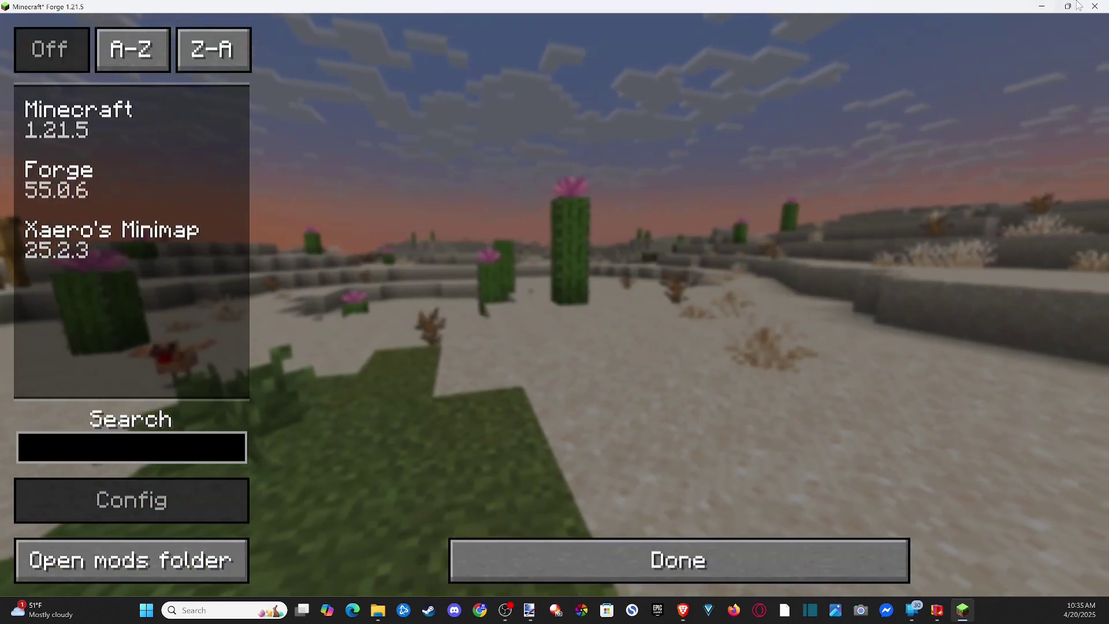
click(1094, 6)
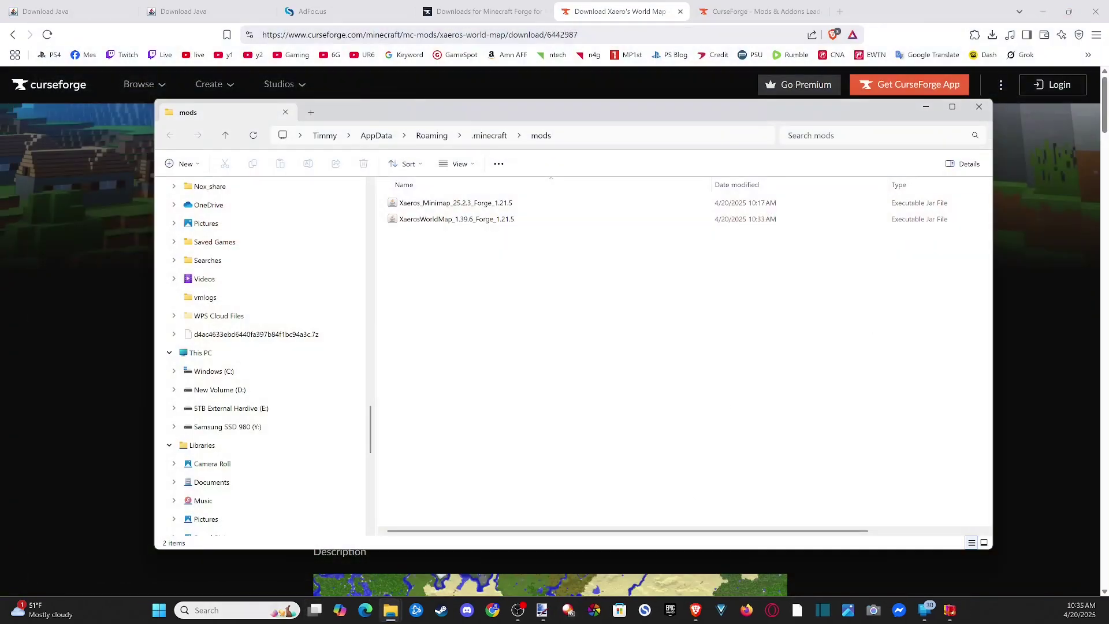
click(234, 611)
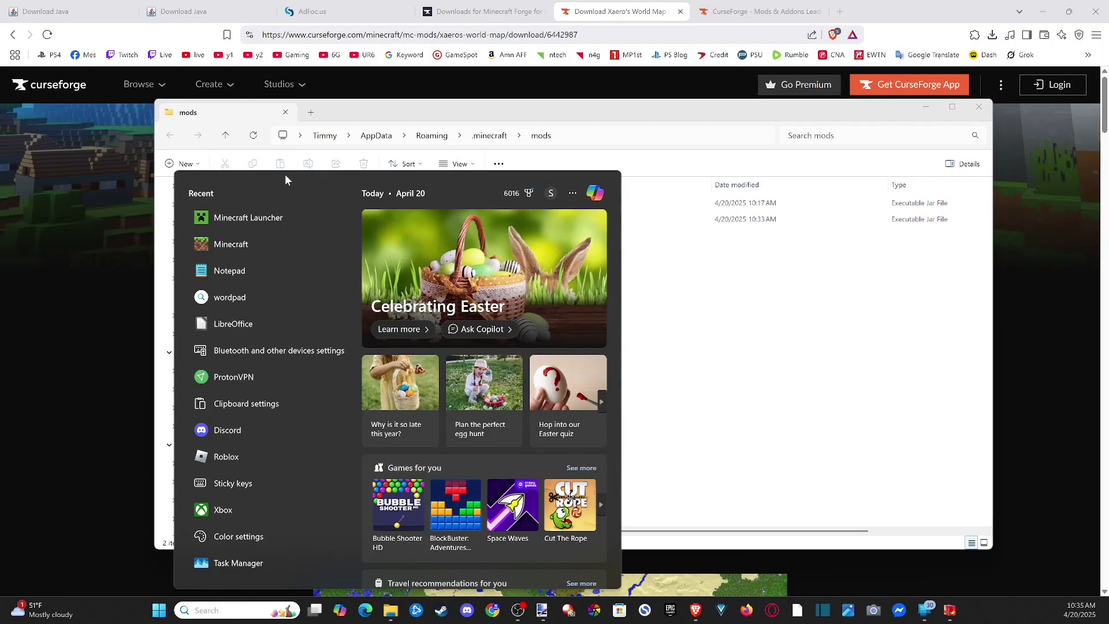
Relaunch the forge 1.21.5-forge-55.0.6 installation from Minecraft Launcher.
click(268, 217)
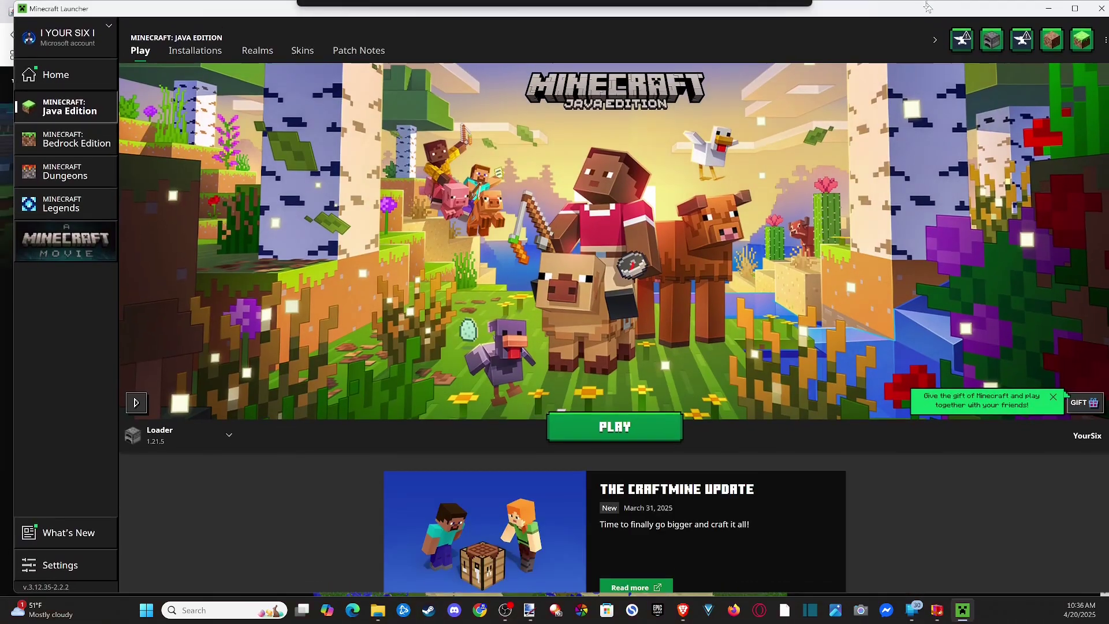
click(195, 442)
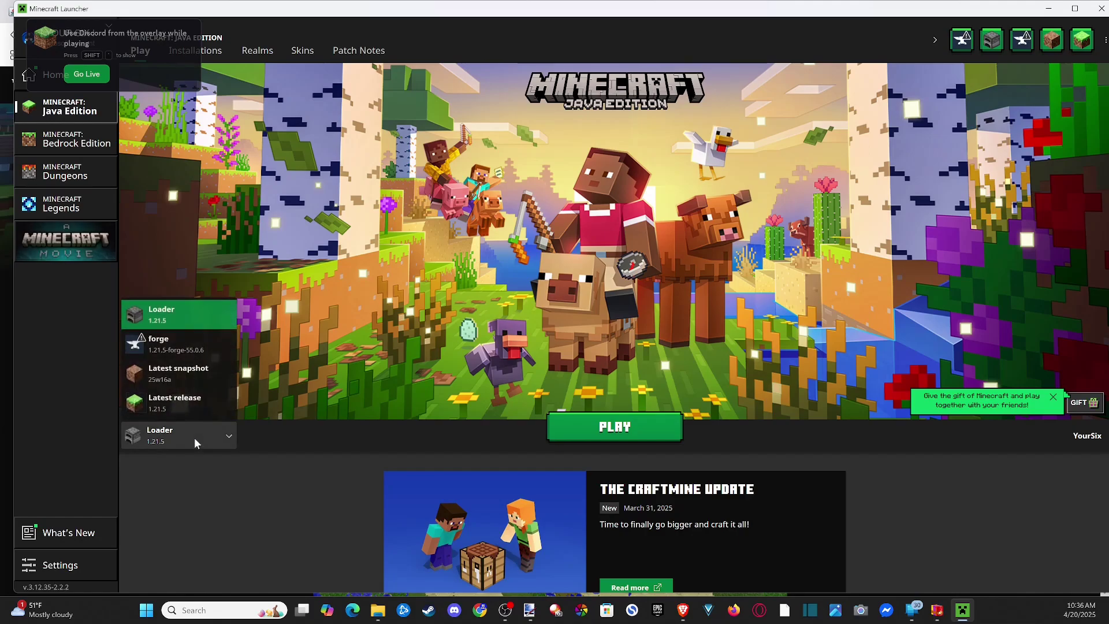
click(172, 349)
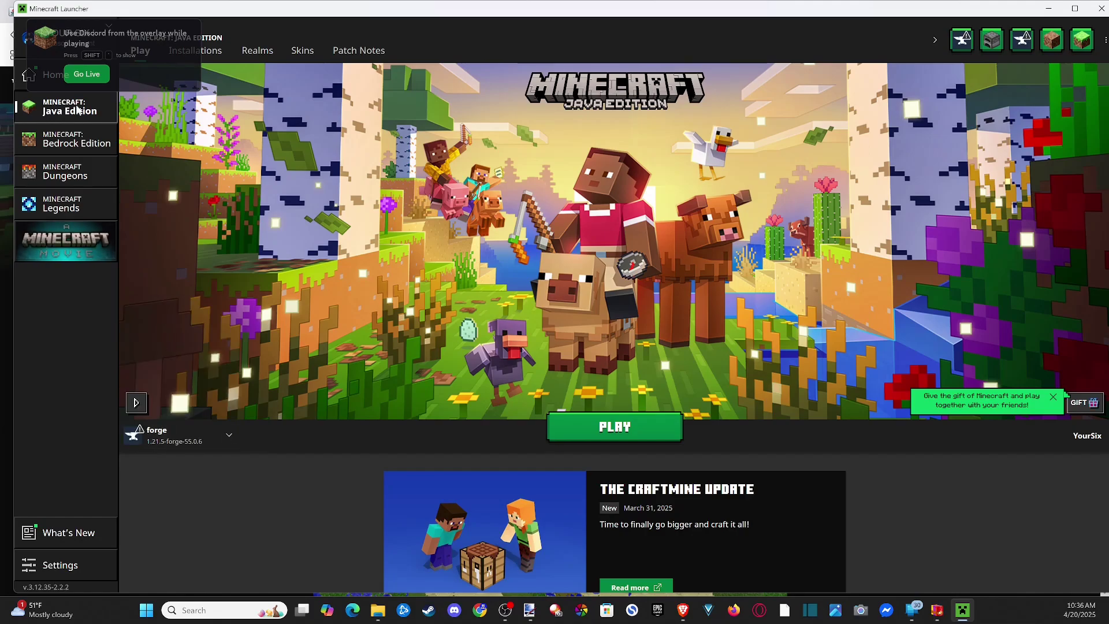
click(660, 427)
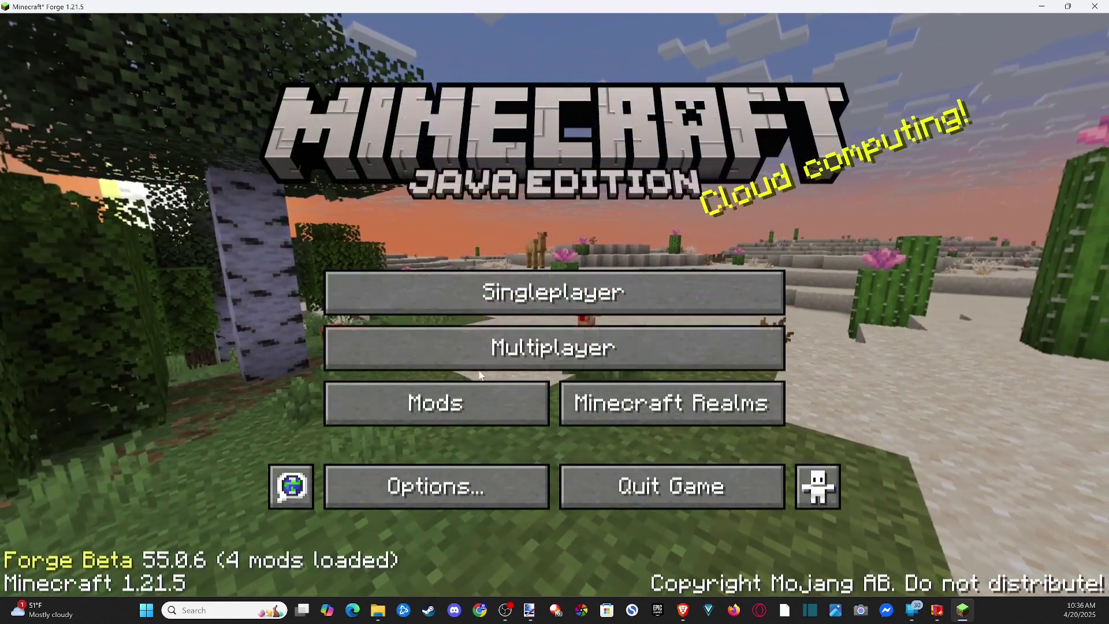
Verify Xaero's World Map 1.39.6 in Mods, then load the existing creative singleplayer world.
click(458, 402)
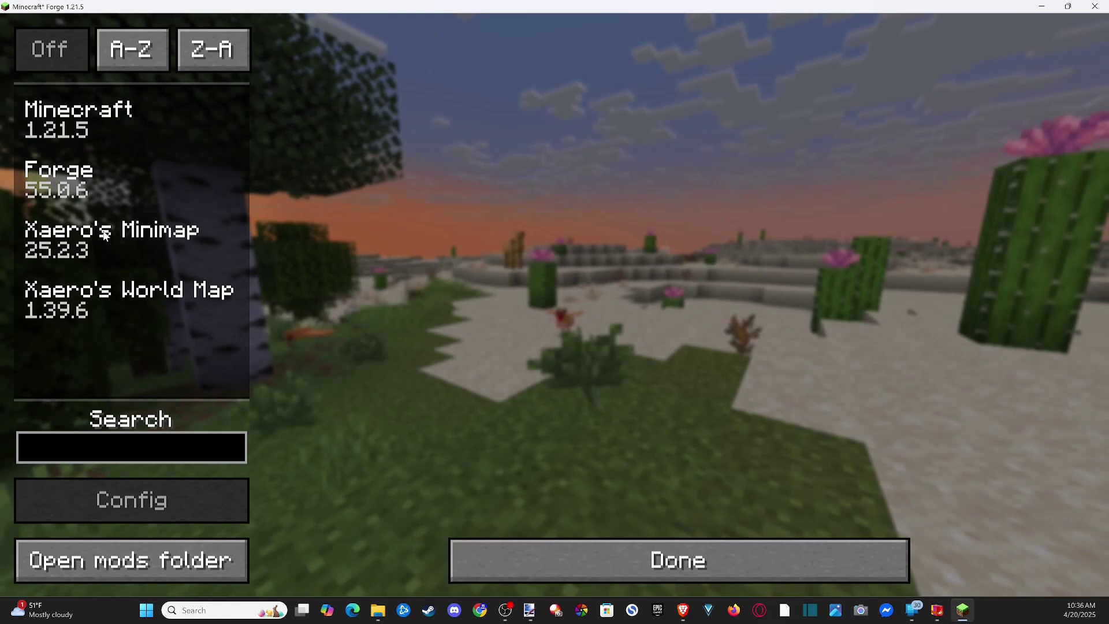
click(638, 560)
click(573, 307)
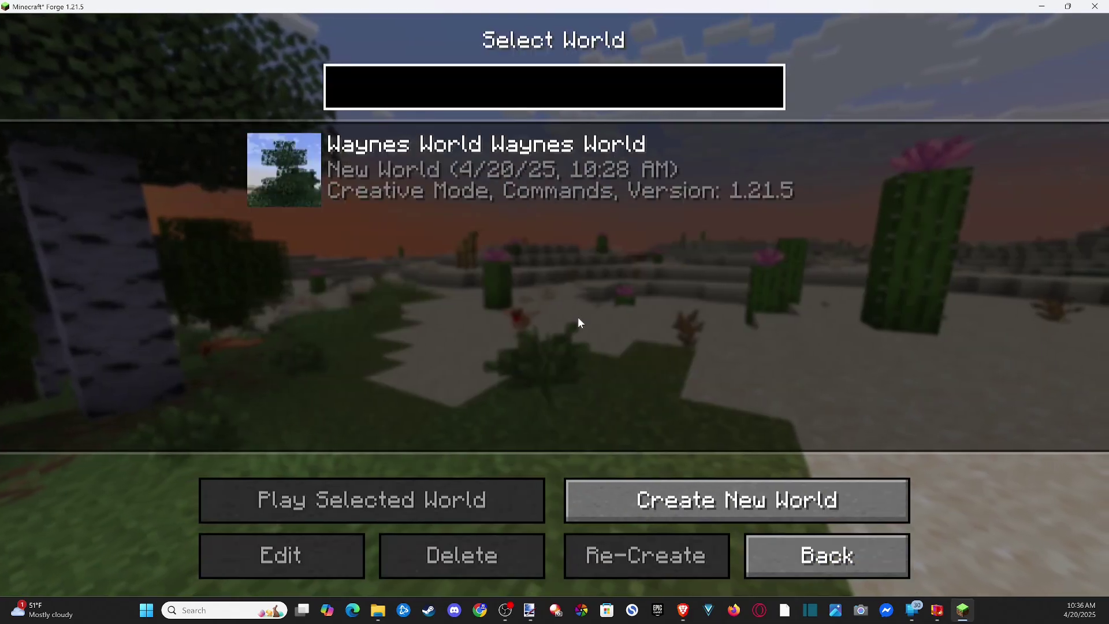
click(479, 190)
click(391, 506)
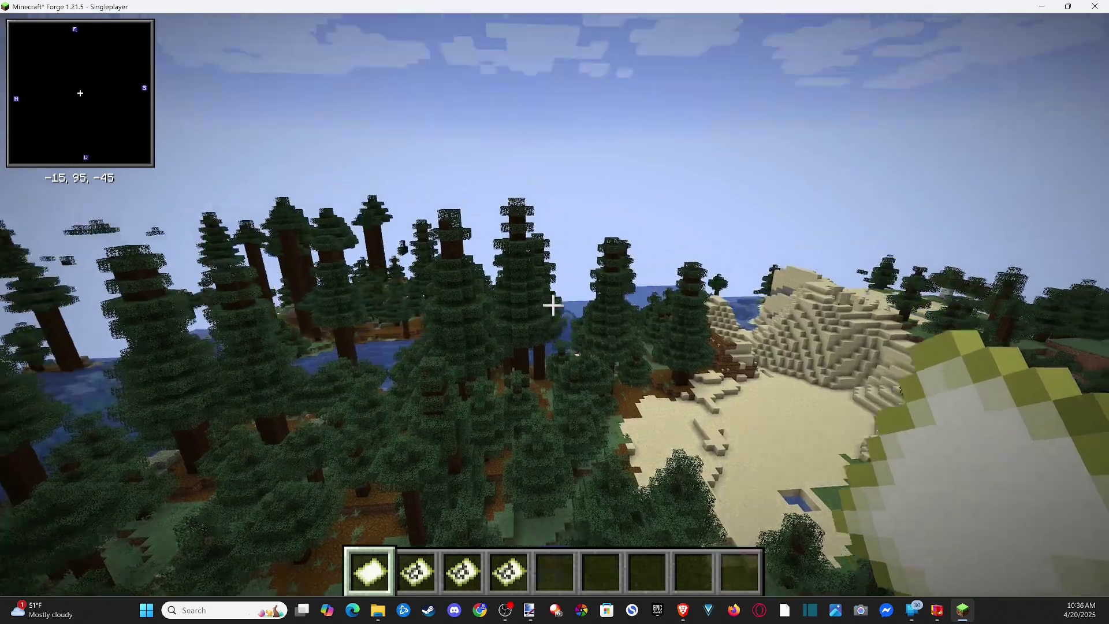
Pan Xaero's world map around the nearby taiga islands and back to the player, then close it.
key(m)
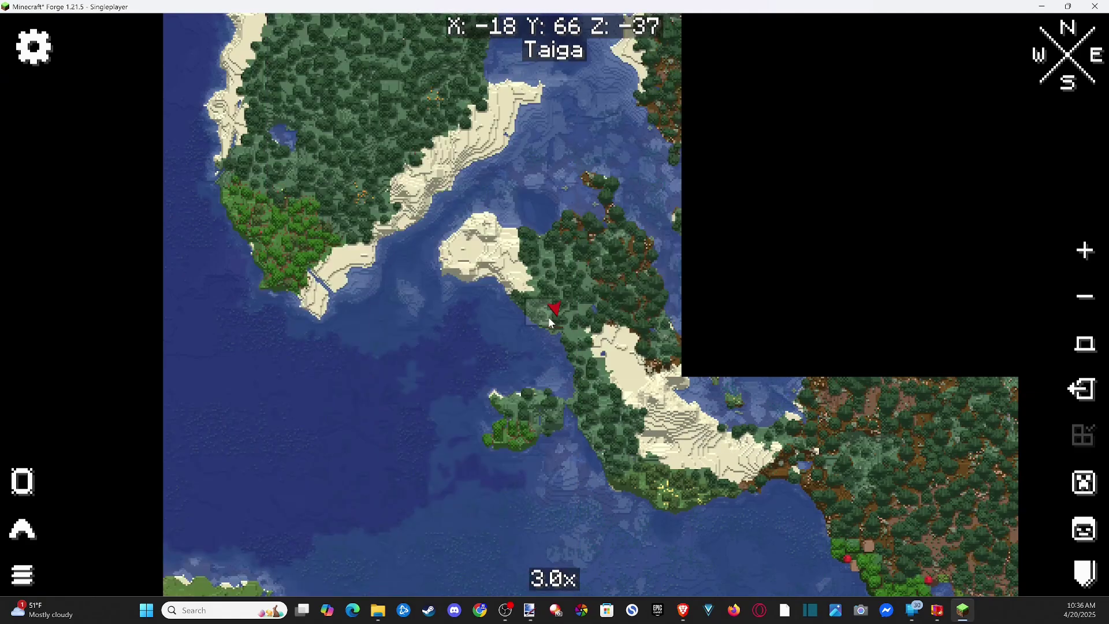
scroll(549, 319, down, 3)
scroll(546, 321, down, 3)
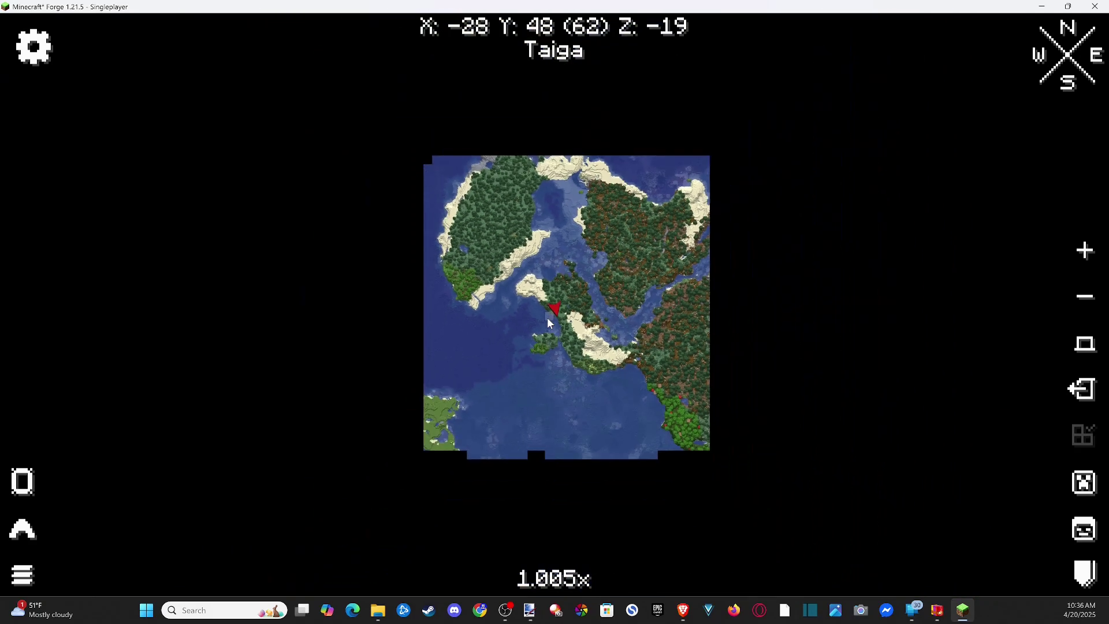
scroll(528, 334, down, 3)
scroll(534, 325, up, 7)
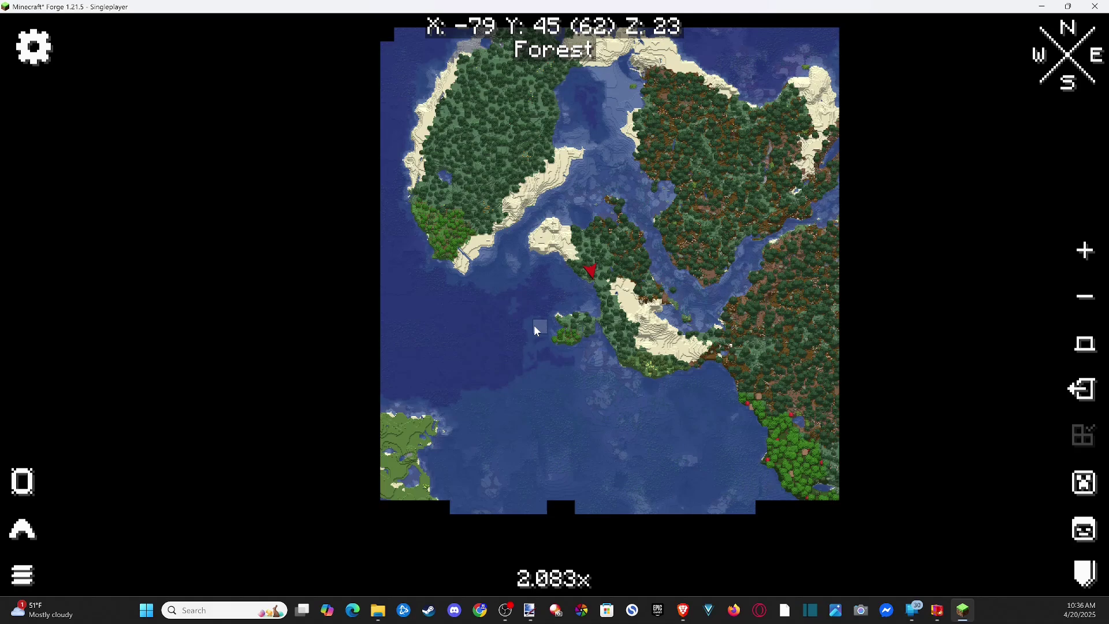
scroll(533, 324, up, 1)
mouse_move(614, 319)
mouse_down()
mouse_move(642, 182)
mouse_move(515, 316)
mouse_move(547, 254)
mouse_move(701, 221)
mouse_move(492, 340)
mouse_up()
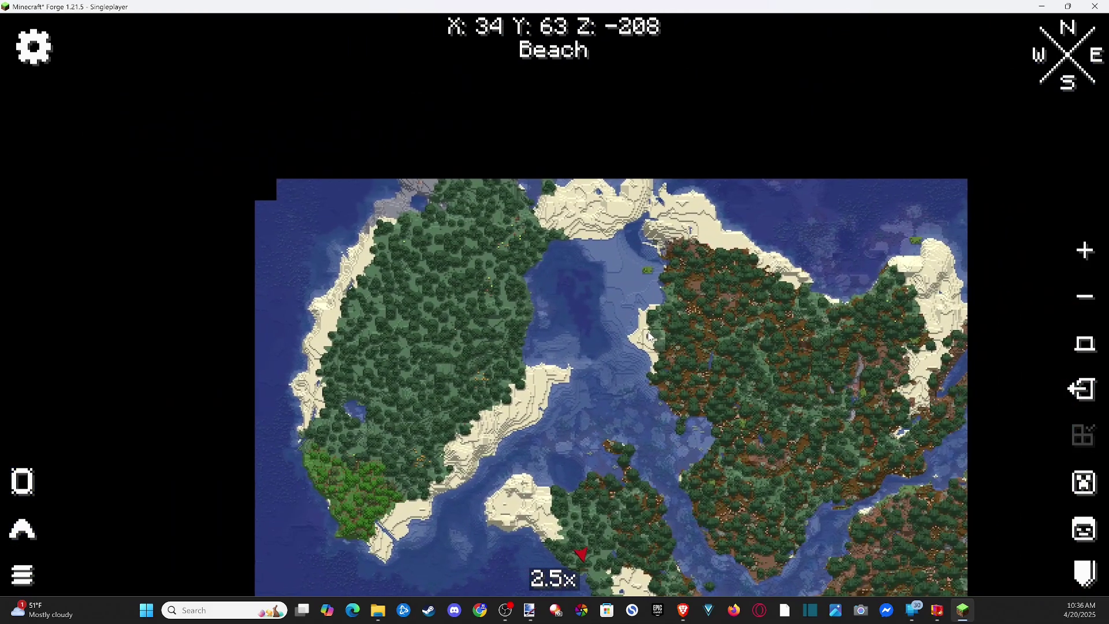
mouse_move(736, 557)
mouse_down()
mouse_move(672, 368)
mouse_move(564, 290)
mouse_up()
scroll(526, 400, up, 5)
scroll(526, 394, up, 4)
scroll(526, 394, down, 7)
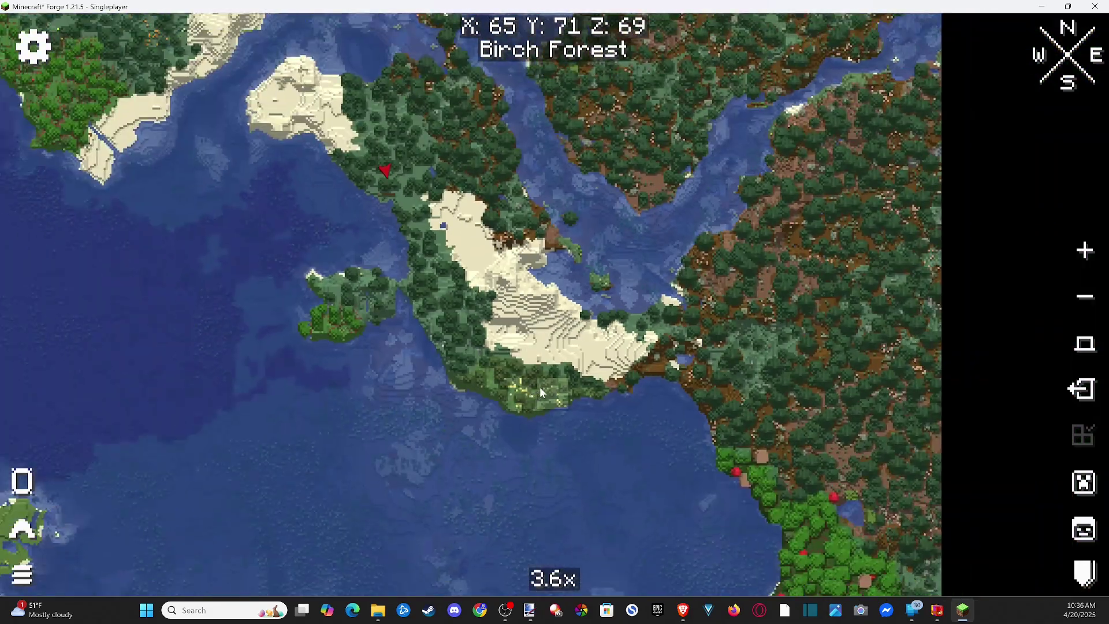
scroll(540, 386, down, 6)
scroll(527, 367, down, 4)
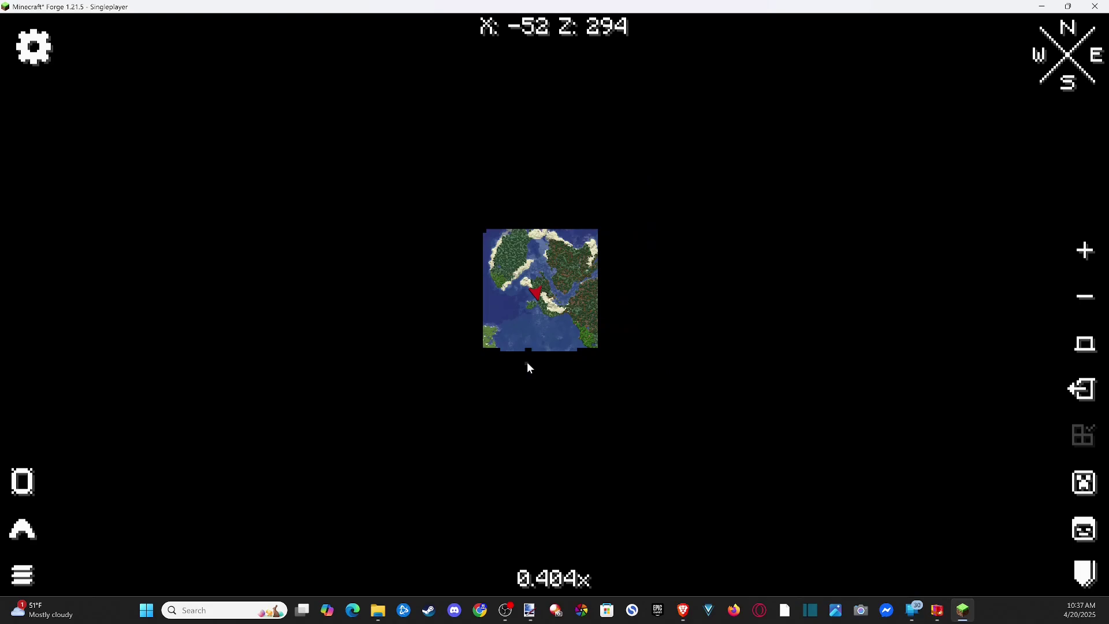
scroll(531, 350, up, 1)
scroll(538, 334, up, 9)
key(m)
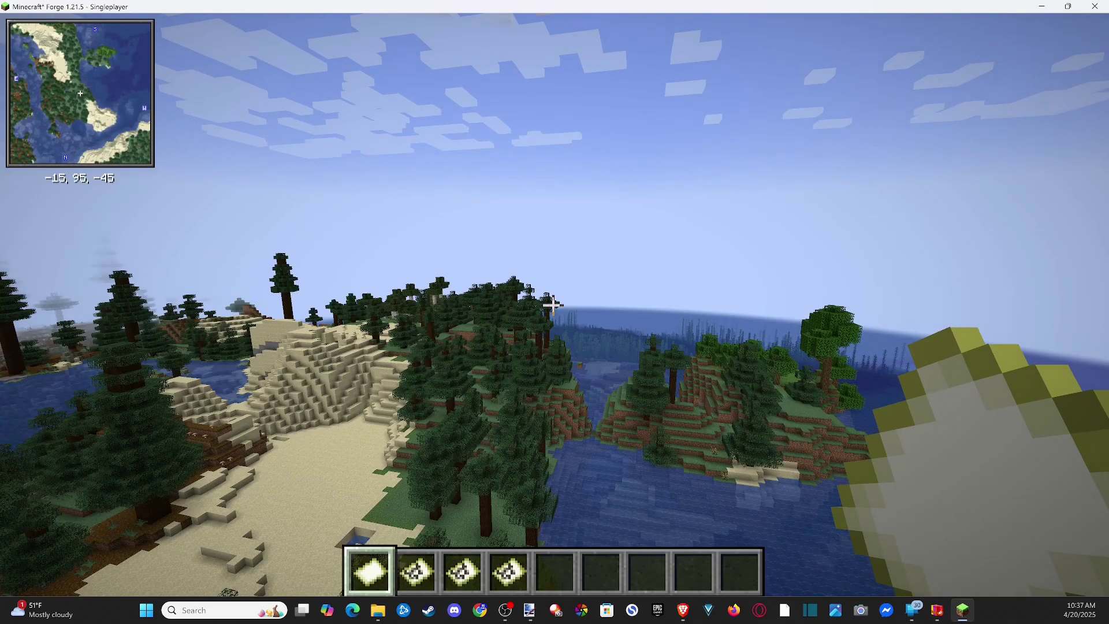